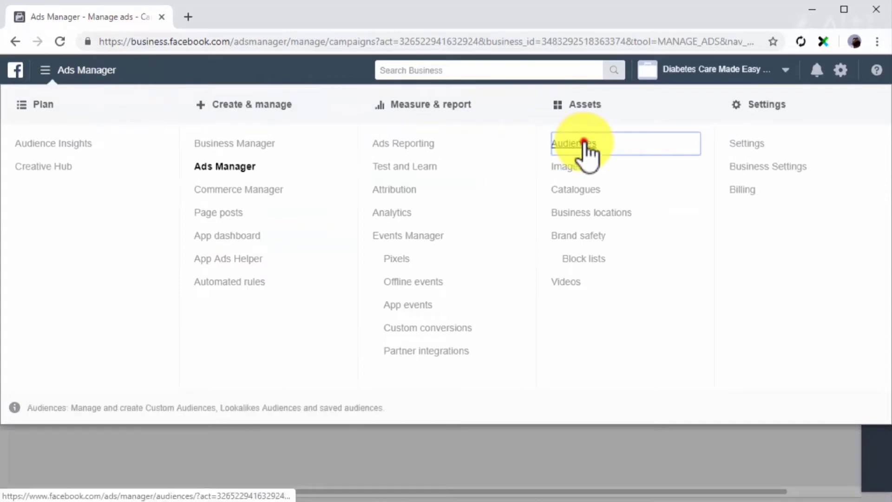
- Open the Audiences library and start creating a new Lookalike Audience
left_click(576, 143)
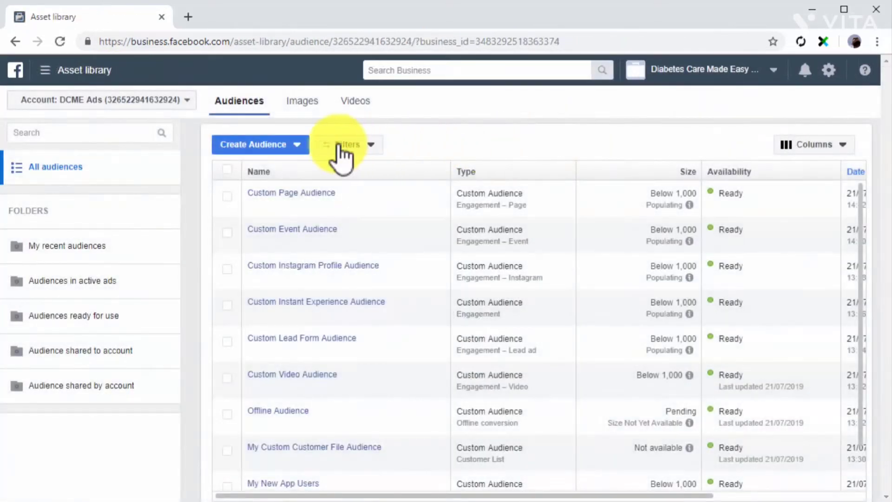
left_click(296, 148)
left_click(279, 191)
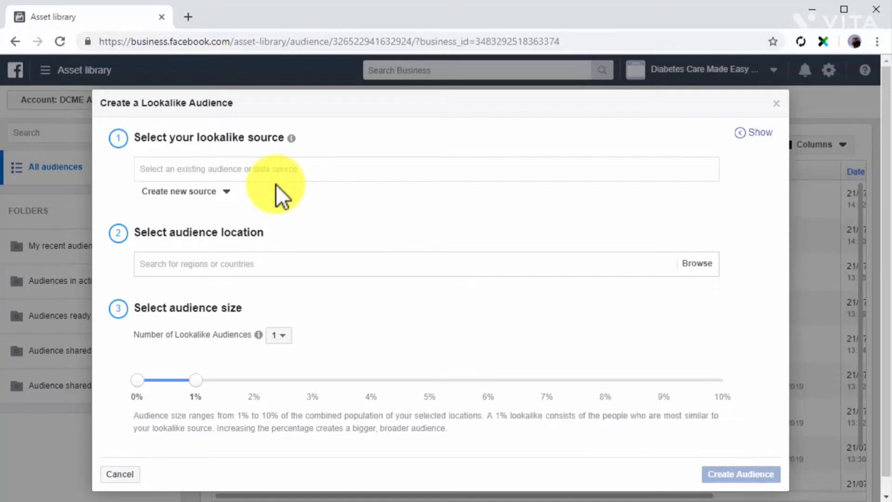
- Pick Custom Page Audience from the Other sources list as the lookalike source
left_click(296, 173)
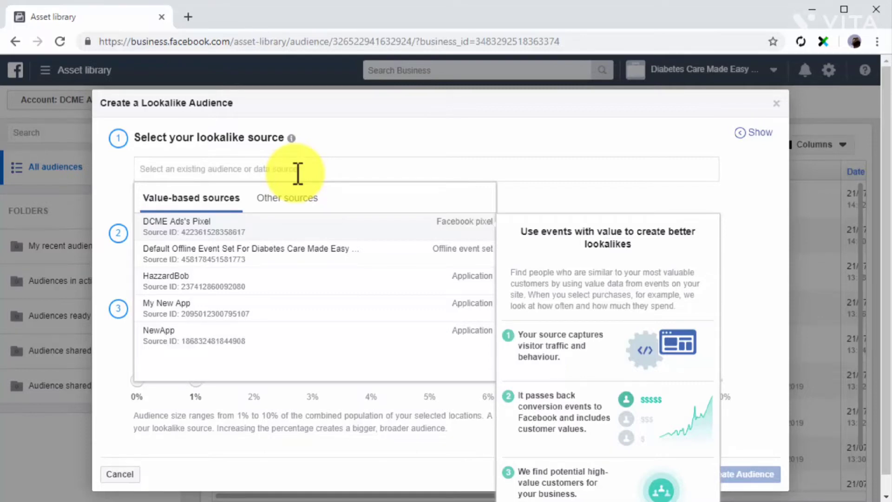
left_click(296, 202)
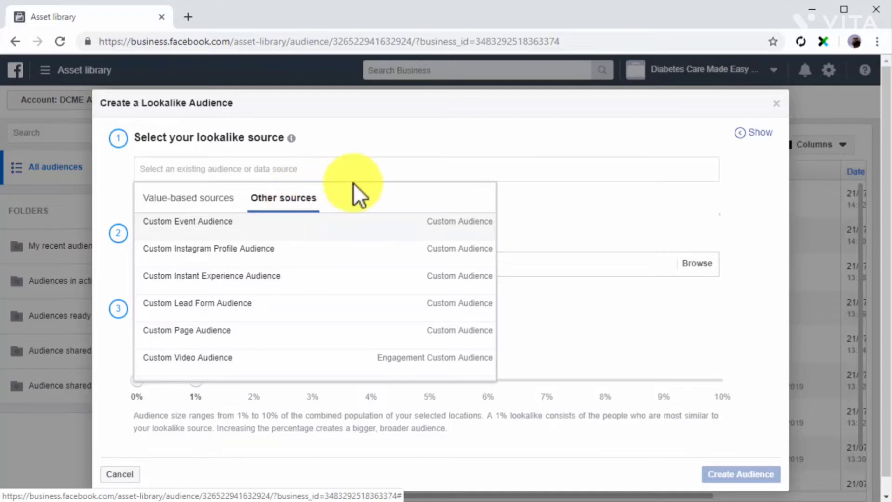
left_click(422, 175)
left_click(421, 175)
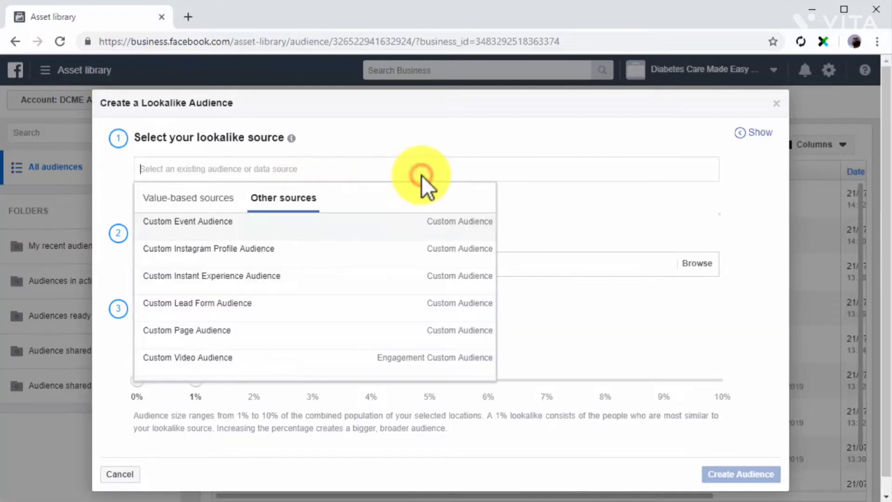
left_click(511, 207)
left_click(229, 198)
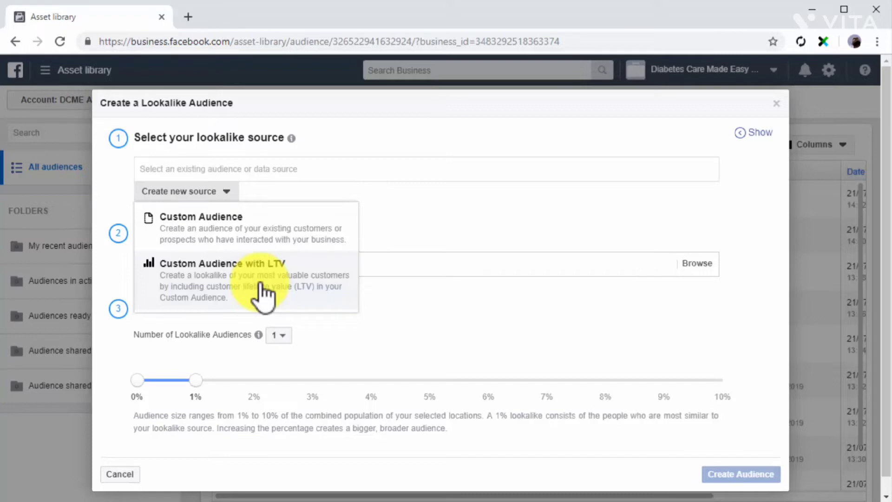
left_click(226, 194)
left_click(251, 164)
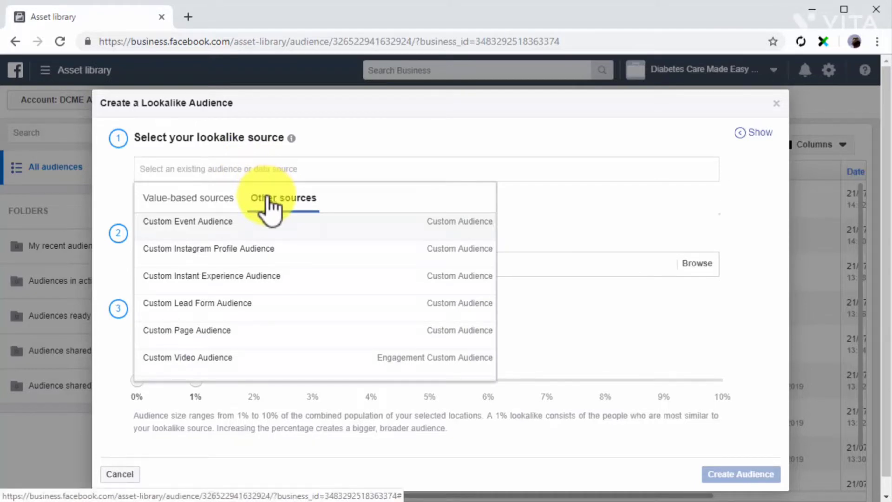
left_click(263, 331)
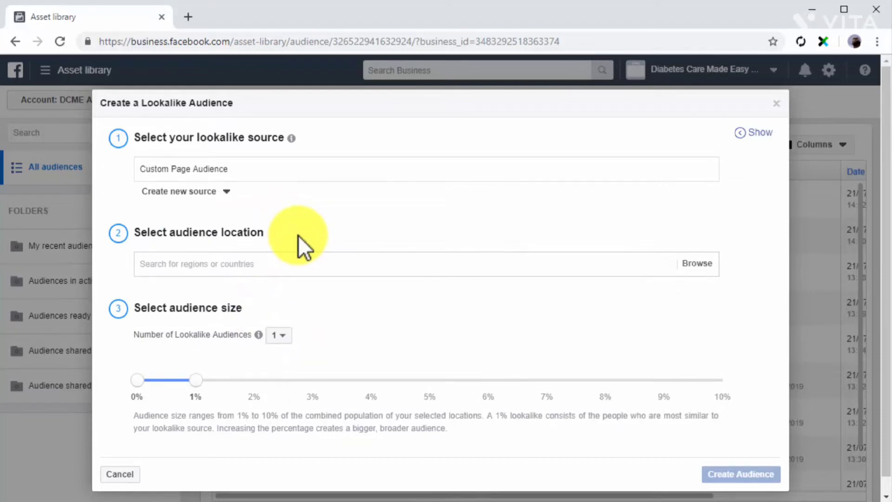
- Set the lookalike location to United States, giving 1% of US at about 2,160,000 reach
left_click(309, 265)
left_click(309, 264)
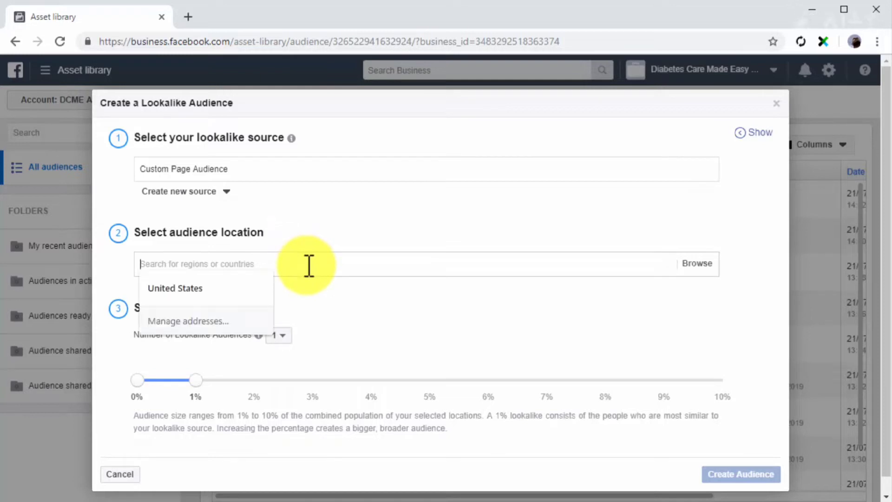
left_click(243, 287)
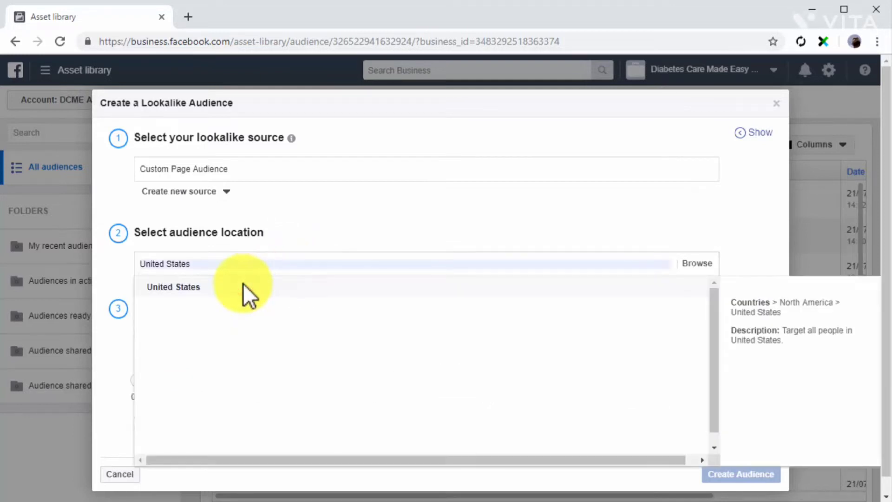
left_click(243, 287)
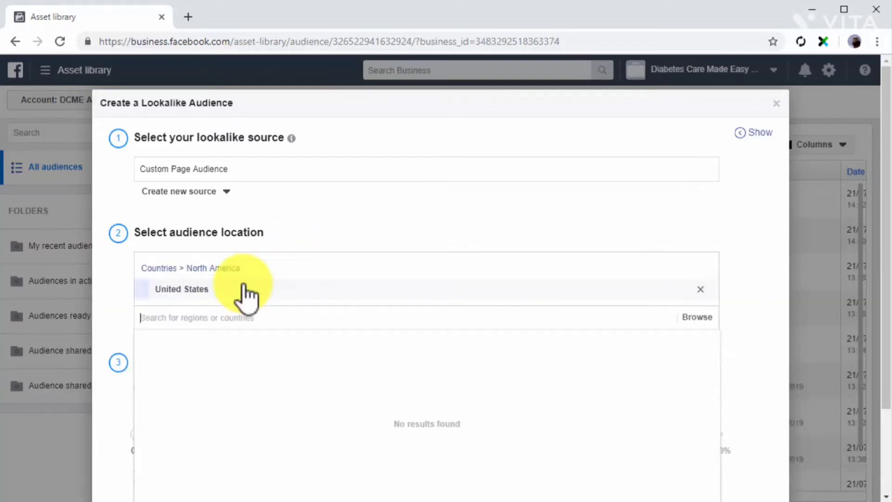
left_click(737, 330)
scroll(737, 331, "down", 3)
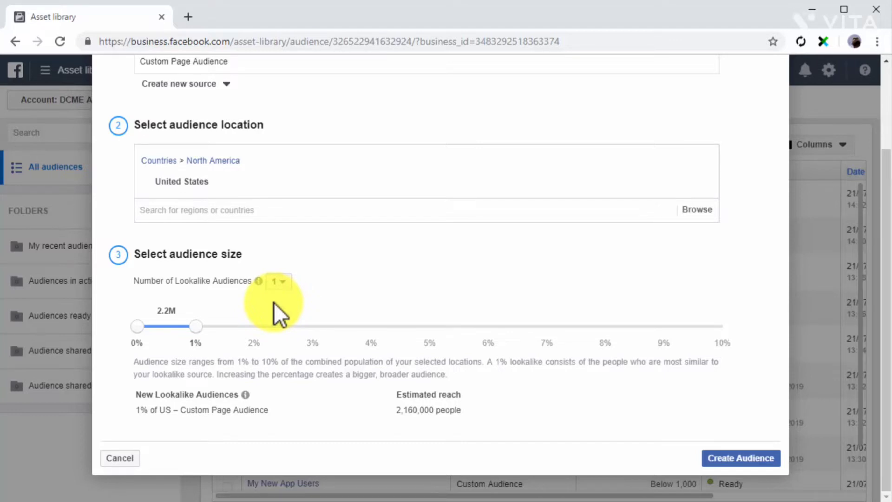
- Try five lookalikes and a 6% range, then create a single 1% lookalike instead
left_click(279, 282)
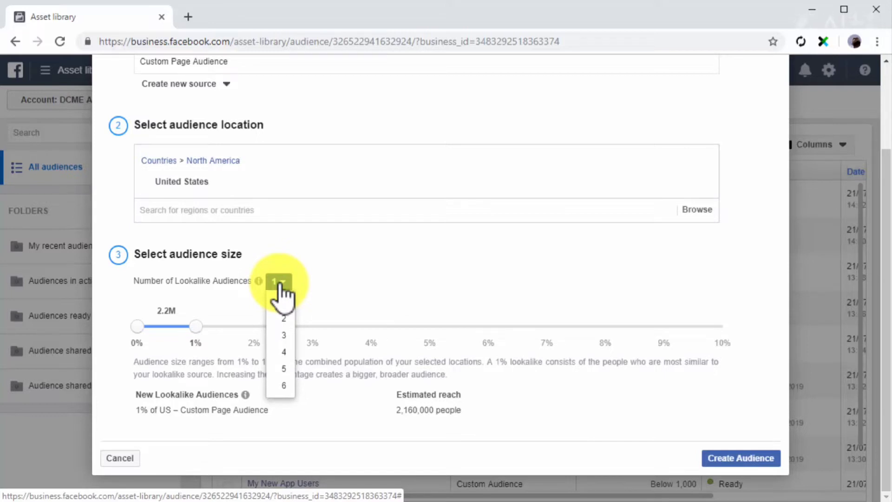
left_click(283, 368)
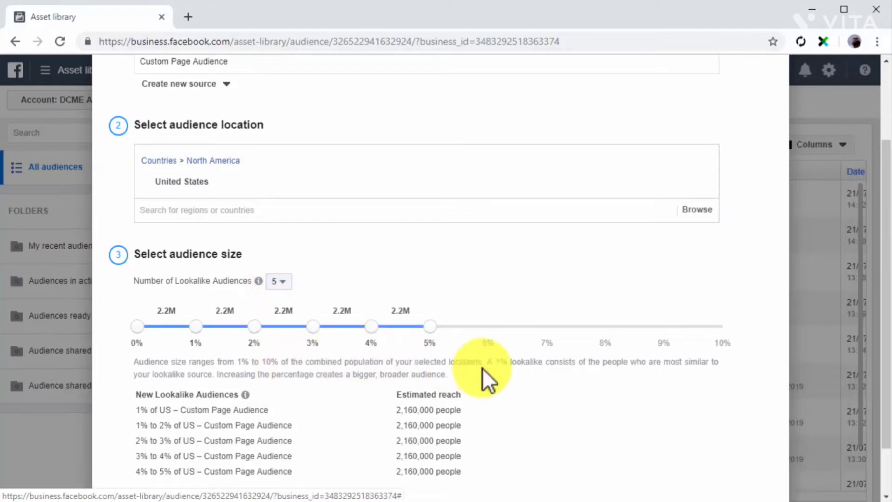
scroll(482, 368, "down", 2)
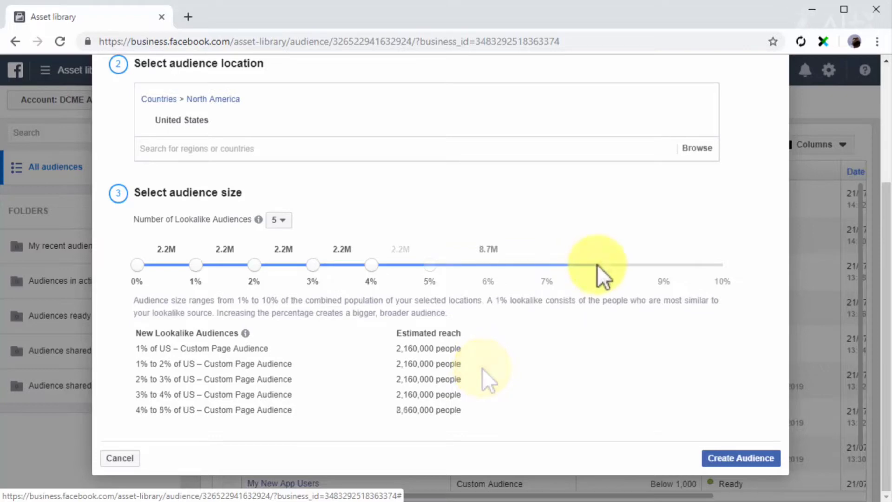
left_click_drag(599, 265, 409, 268)
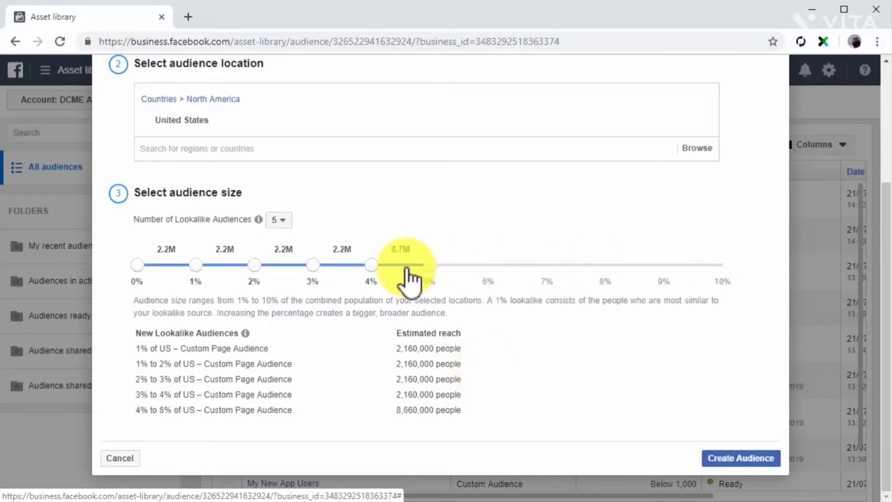
left_click(278, 220)
left_click(280, 240)
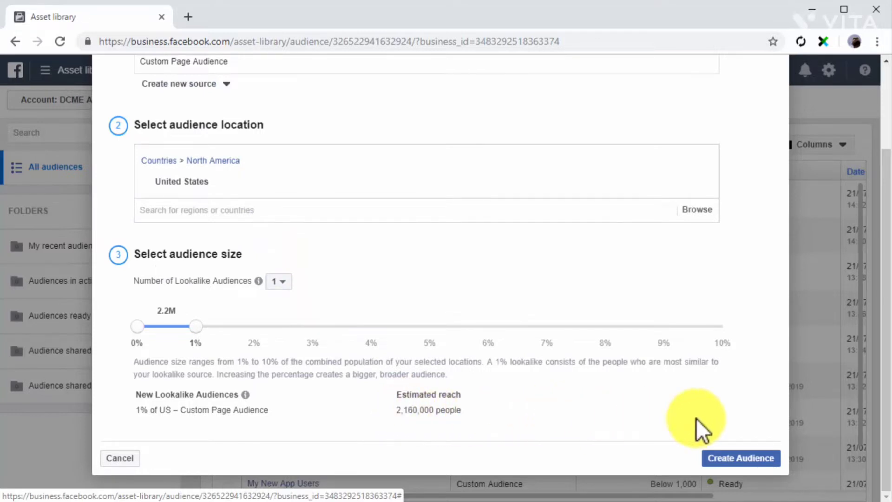
left_click(730, 459)
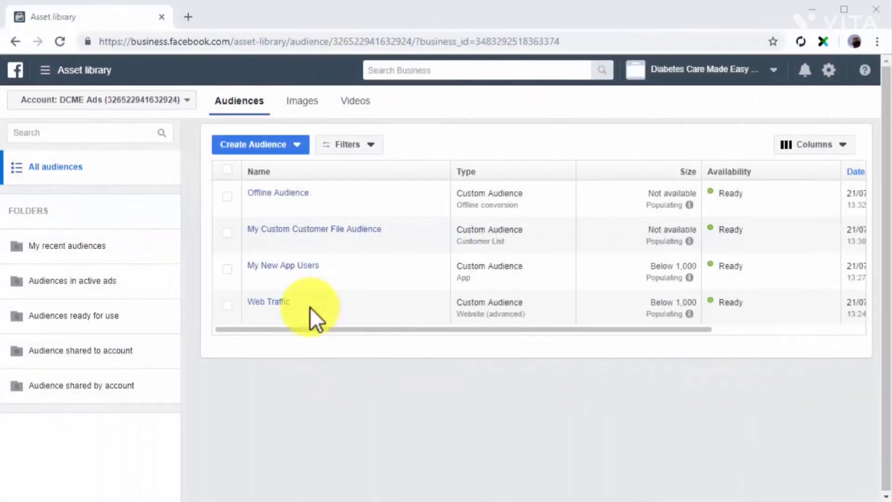
- Start a video custom audience of people who watched 75% of the diabetes care tip video
left_click(245, 147)
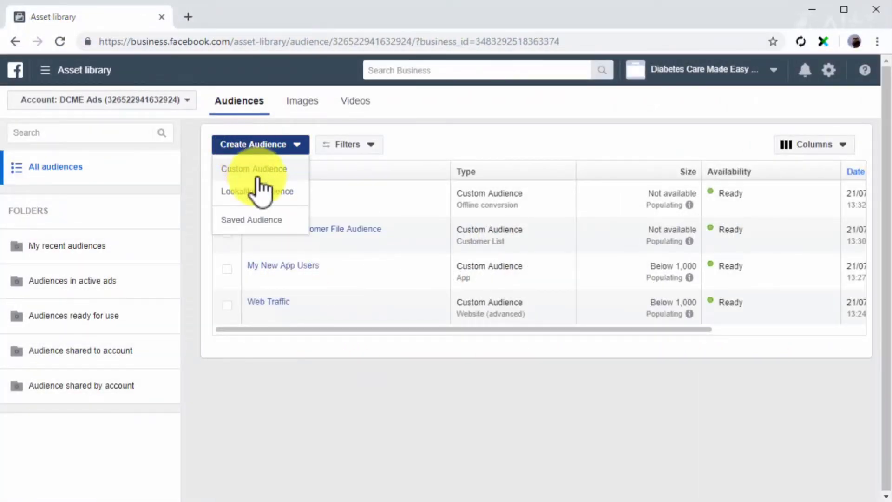
left_click(255, 171)
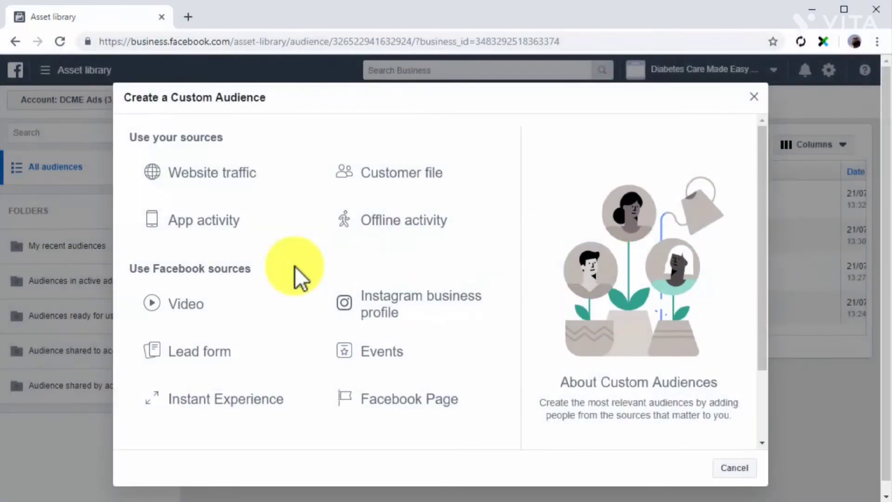
left_click(288, 303)
left_click(289, 303)
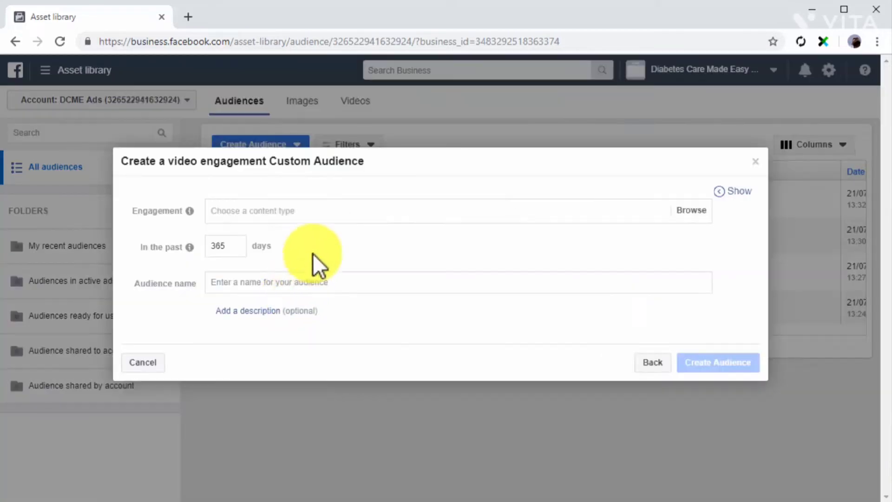
left_click(342, 213)
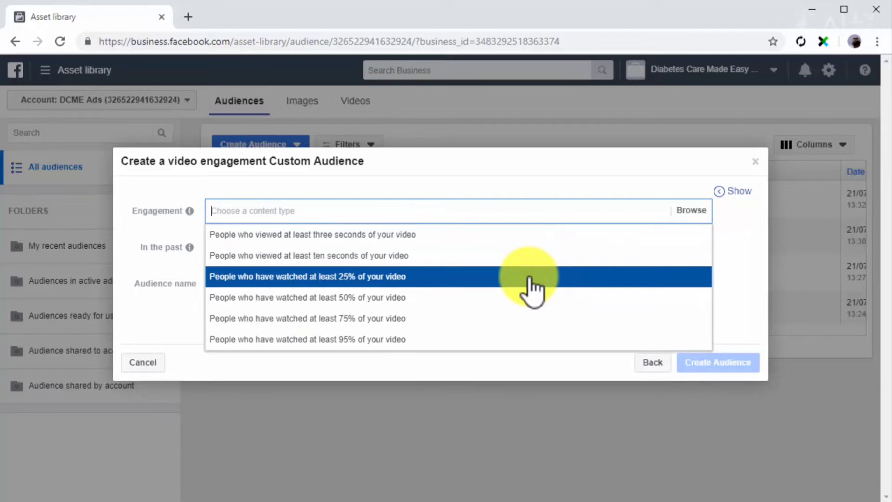
left_click(528, 317)
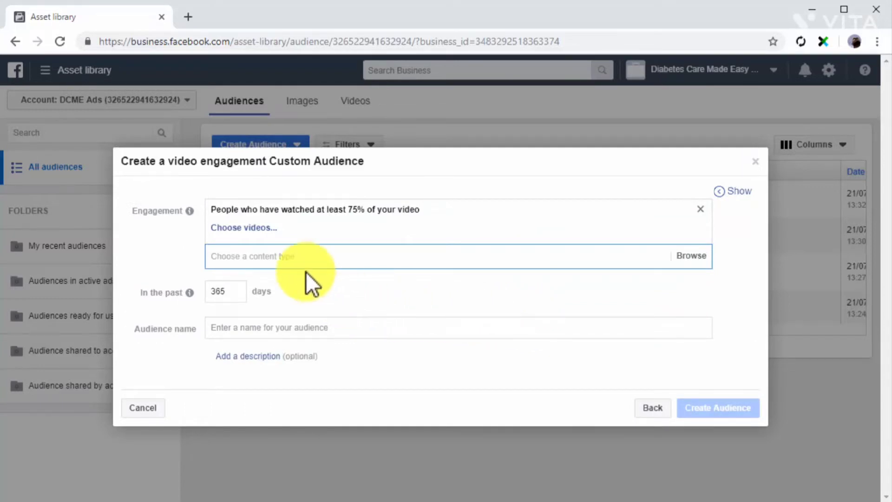
left_click(254, 230)
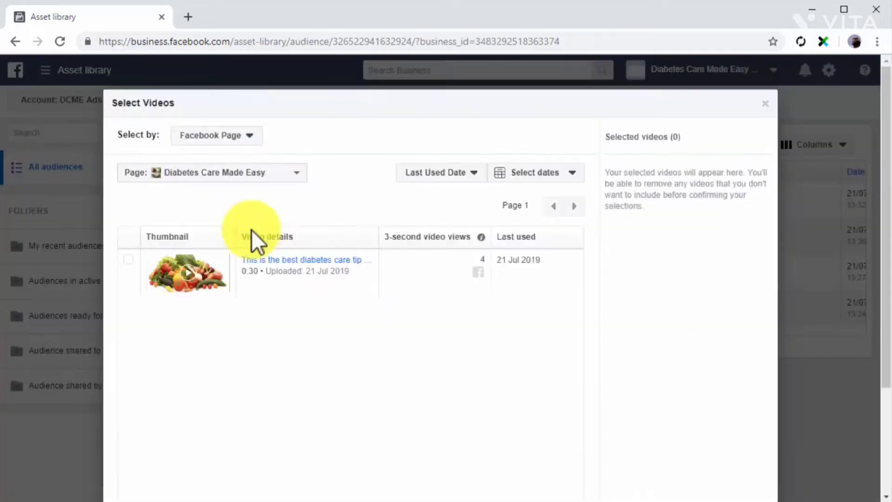
left_click(132, 260)
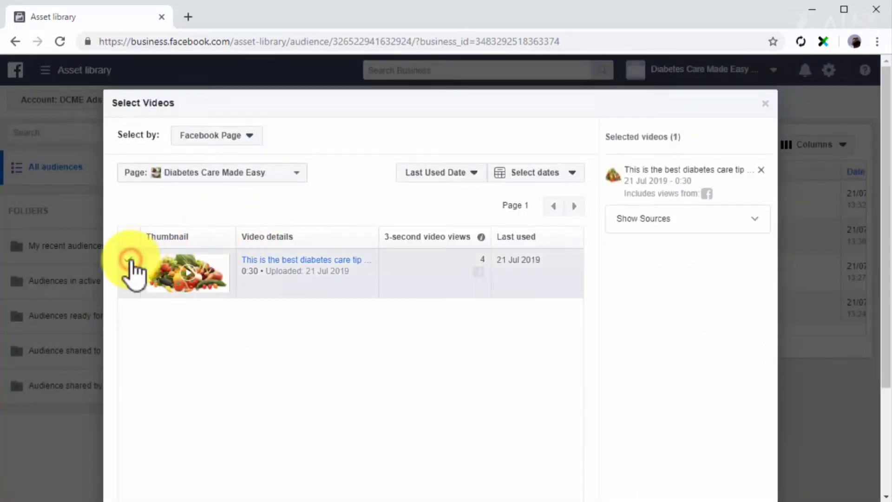
scroll(303, 288, "down", 3)
left_click(740, 457)
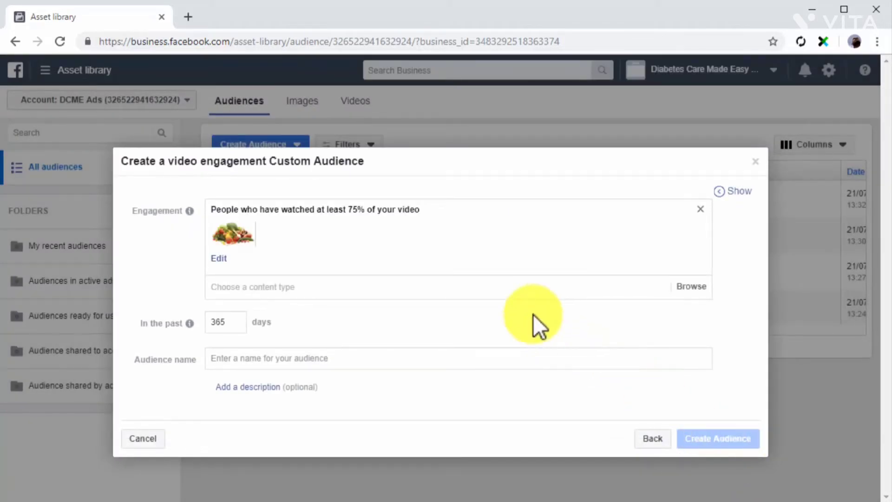
left_click(495, 289)
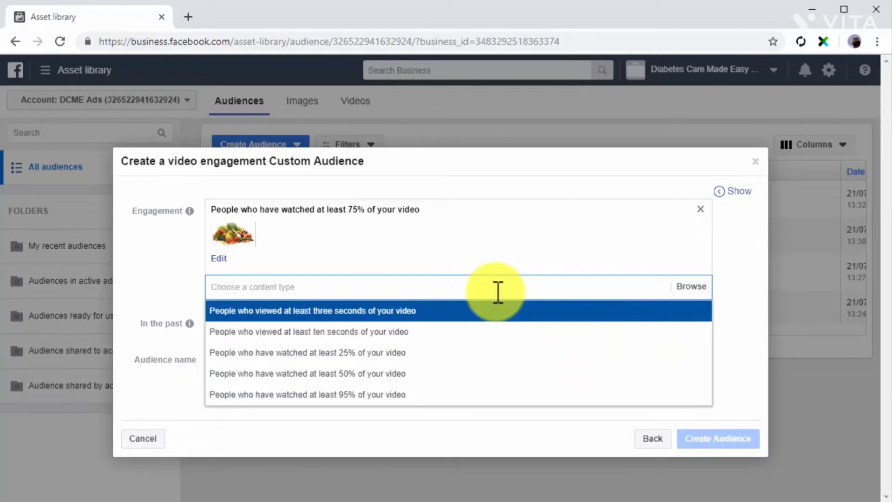
left_click(712, 291)
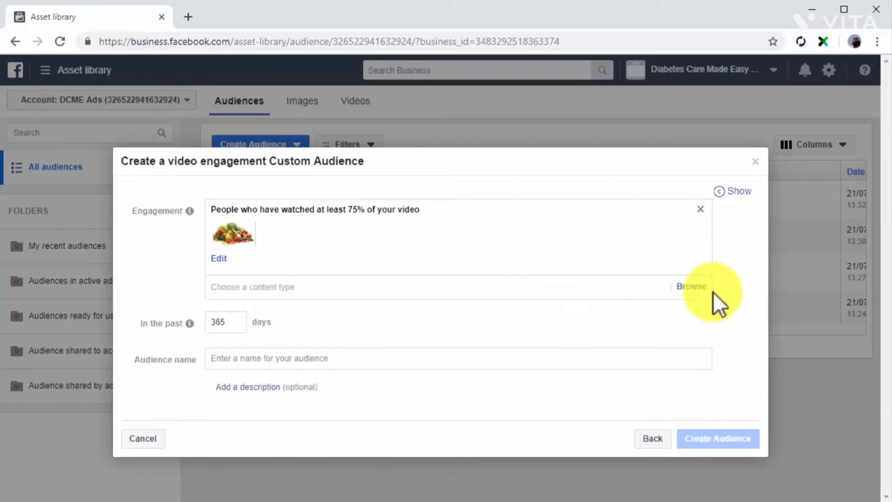
- Set the lookback to 20 days, name it 'Custom Video Audience' and create it
left_click(241, 324)
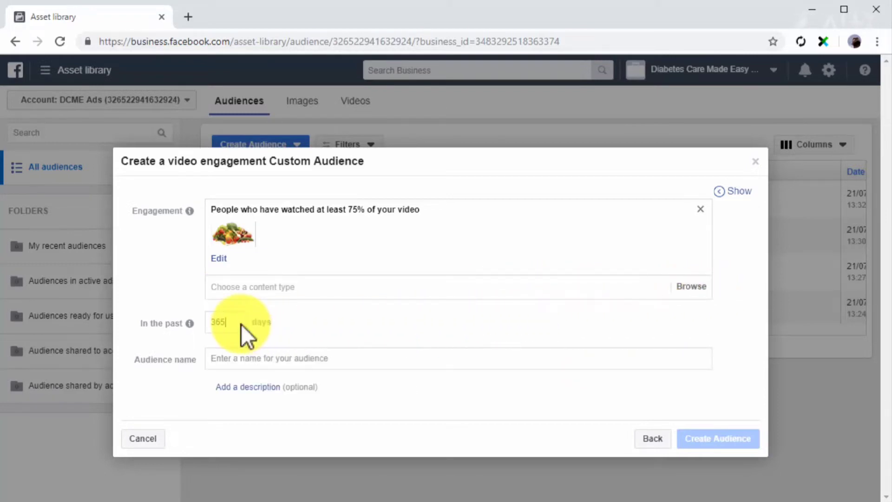
type("20")
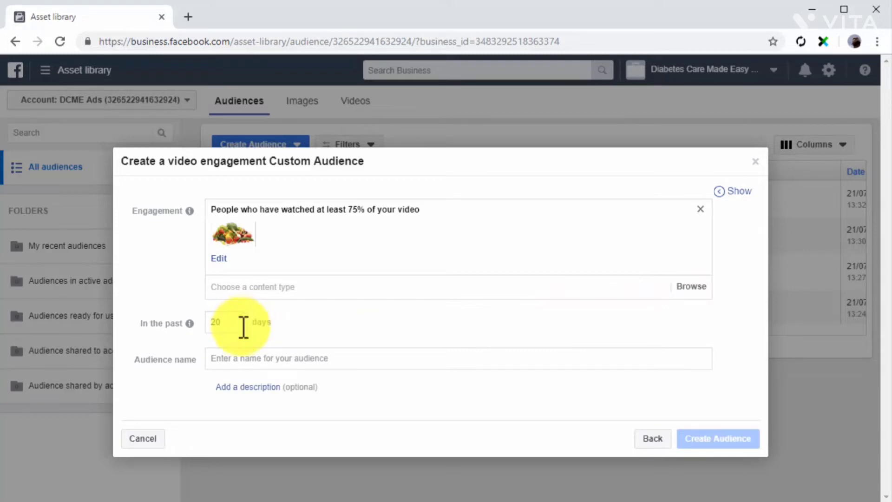
left_click(247, 355)
type("Custom Video Audience")
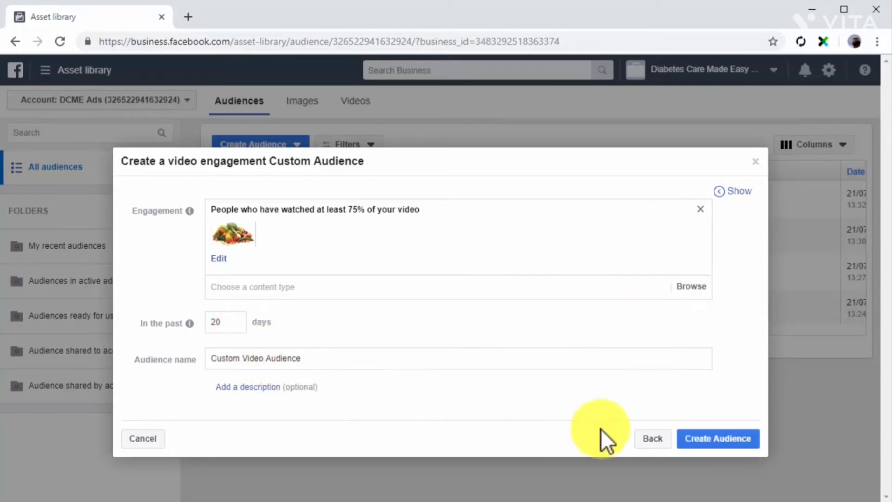
left_click(711, 438)
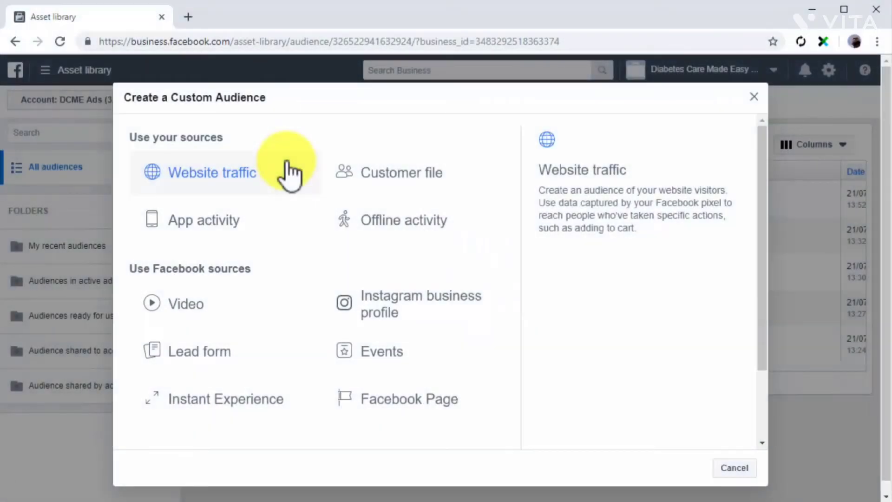
- Start a lead form audience targeting people who opened but didn't submit the form
left_click(271, 356)
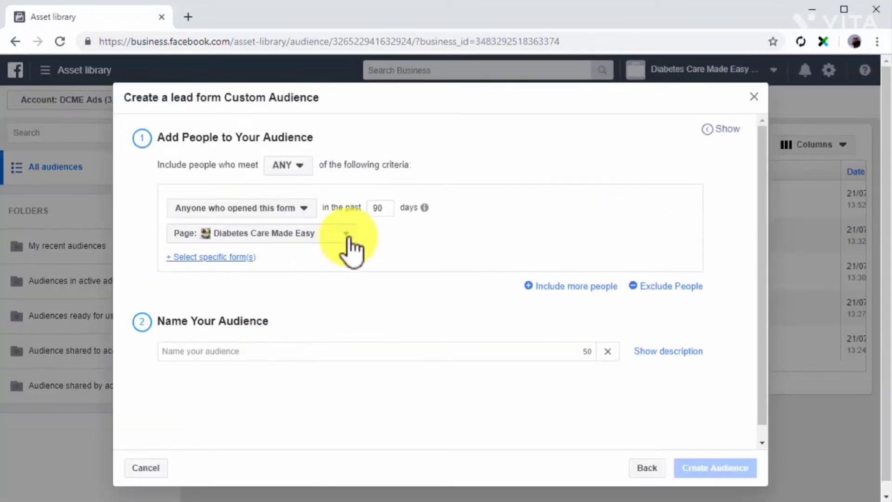
left_click(306, 167)
left_click(299, 190)
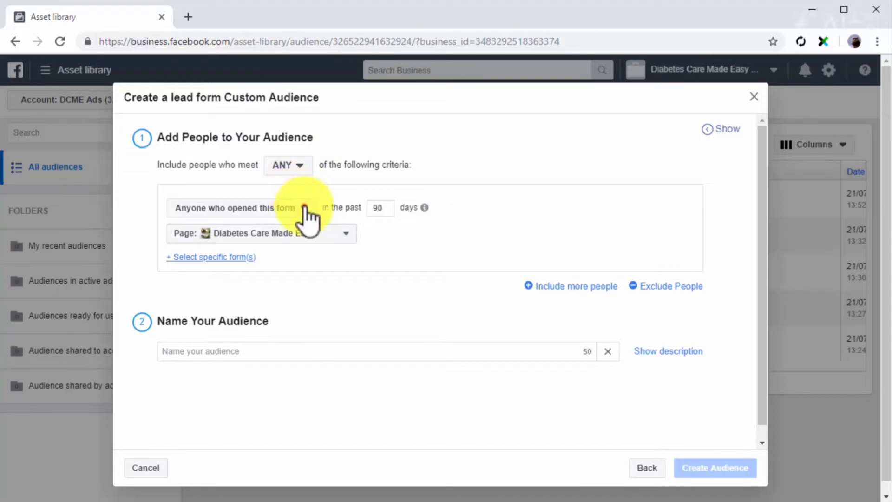
left_click(303, 207)
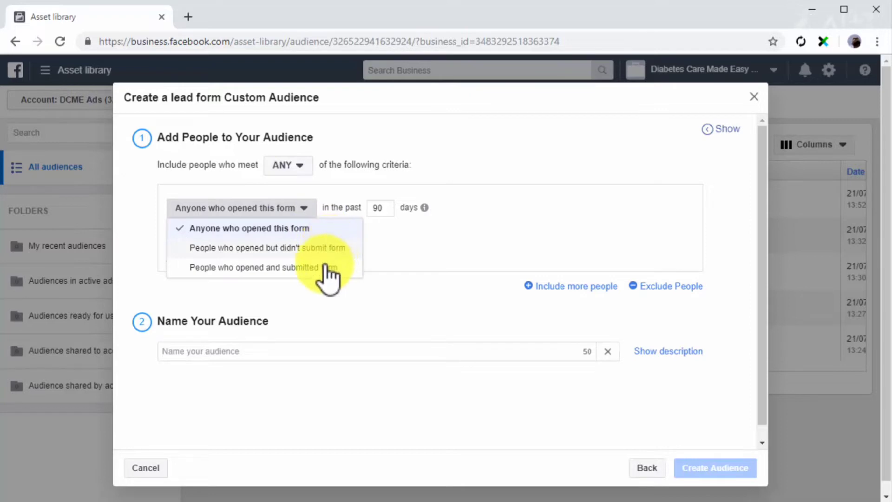
left_click(310, 248)
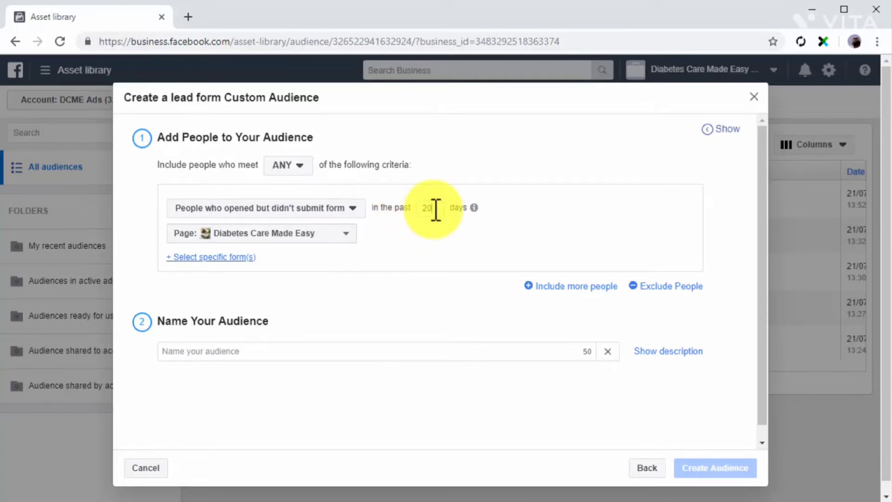
- Select Untitled form 21/07/2019, name it 'Custom Lead Form Audience' and create it
left_click(349, 234)
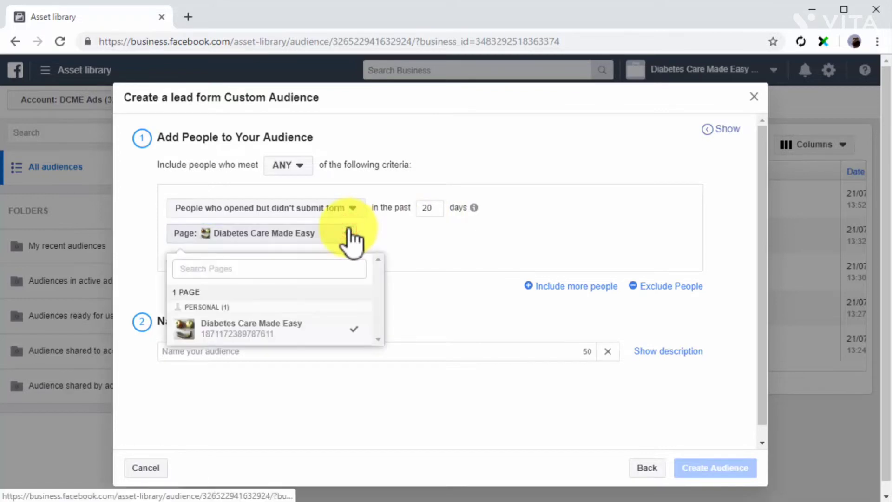
left_click(346, 327)
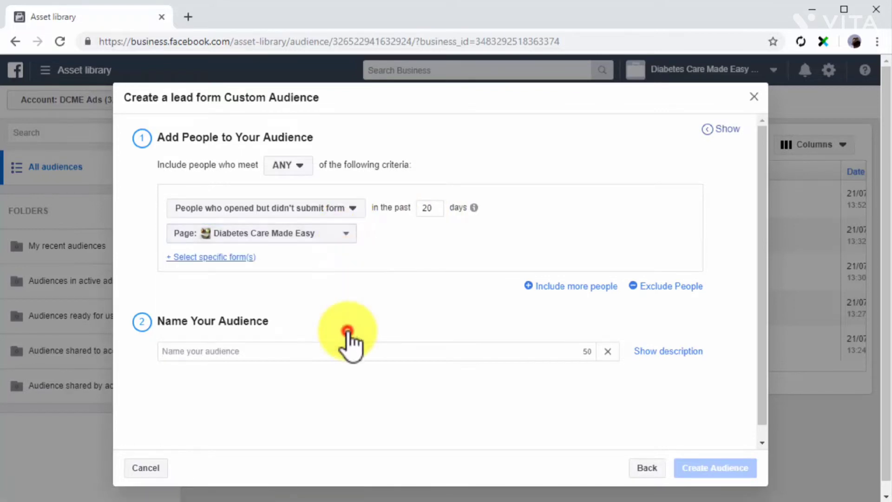
left_click(235, 258)
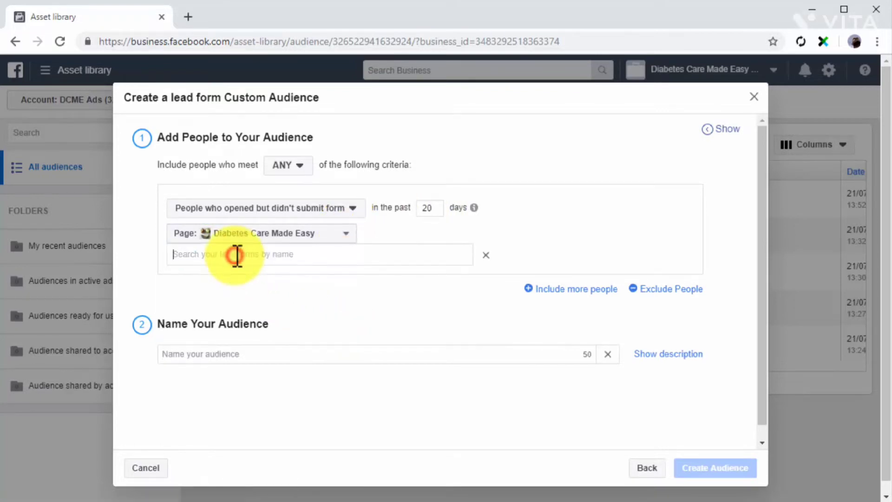
left_click(238, 256)
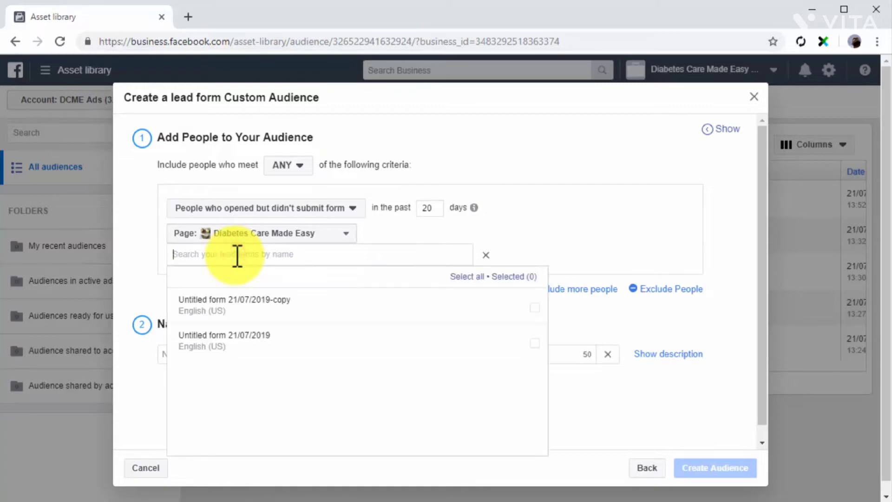
left_click(258, 340)
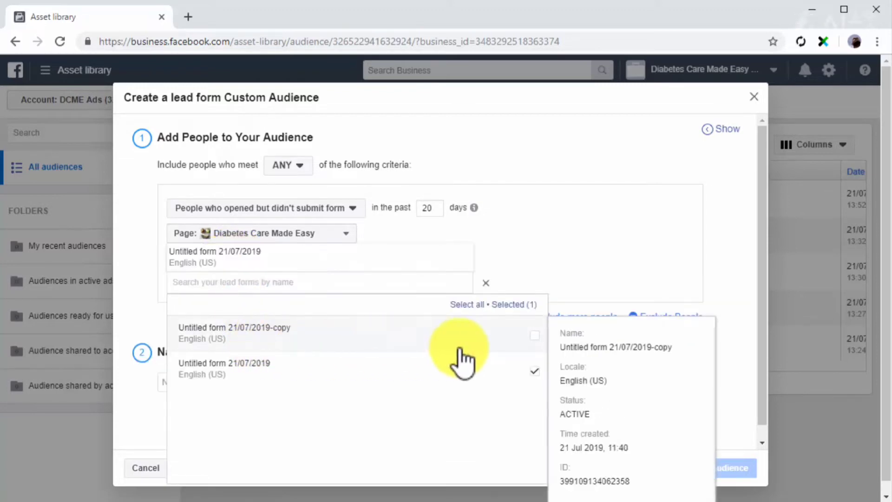
left_click(726, 347)
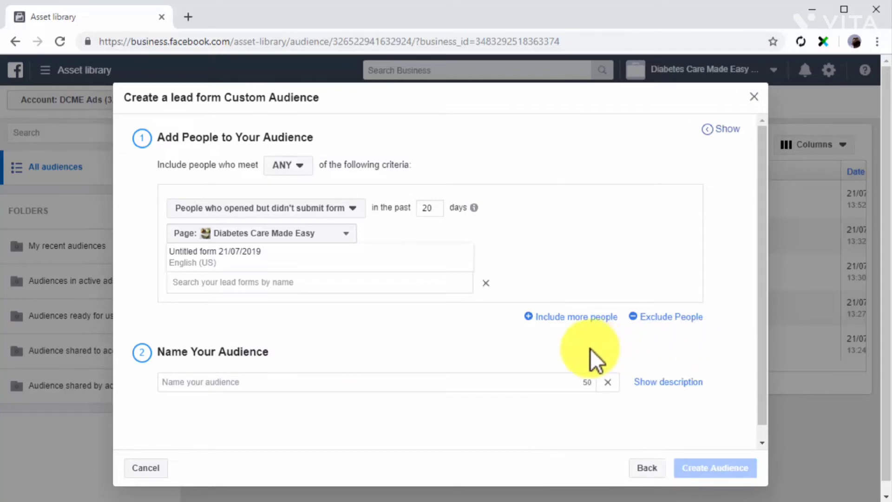
left_click(513, 377)
type("Custom Lead Form Audience")
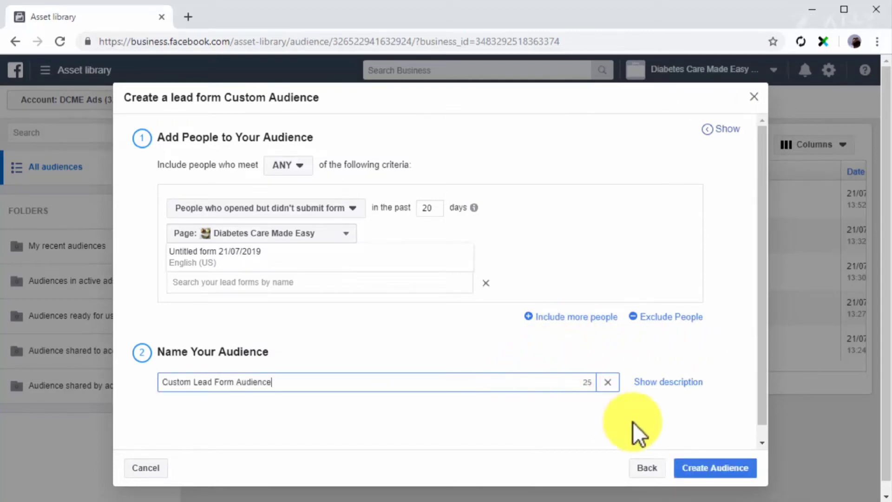
left_click(714, 468)
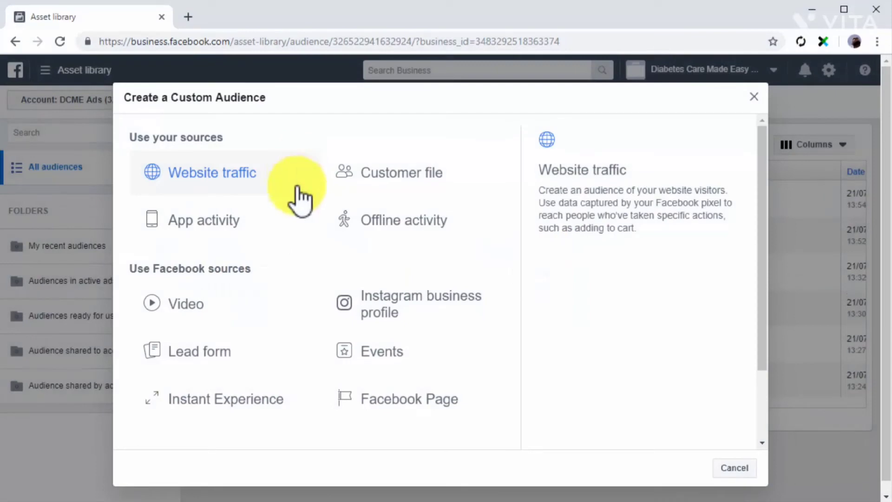
- Start an Instant Experience audience targeting people who clicked any links
left_click(274, 391)
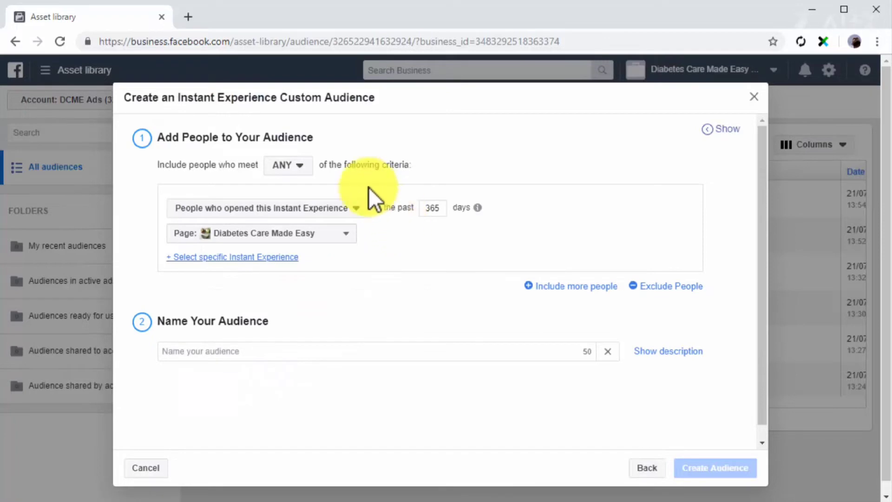
left_click(298, 166)
left_click(294, 188)
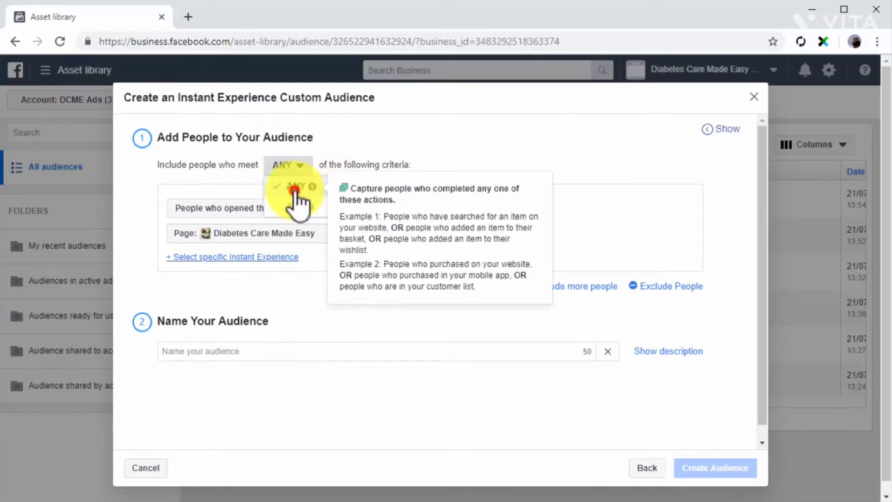
left_click(306, 208)
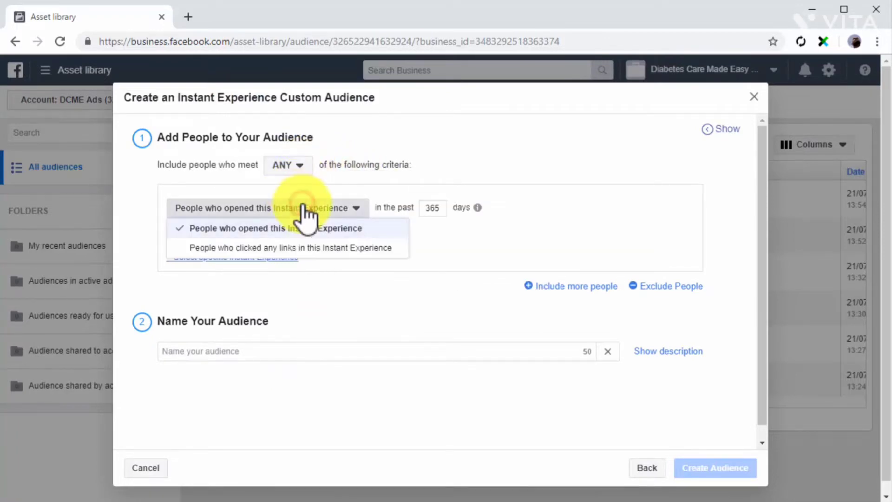
left_click(372, 247)
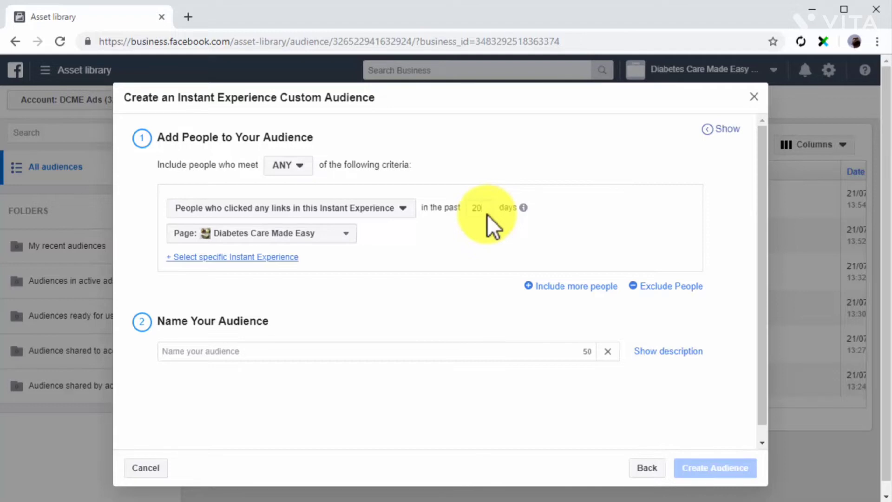
- Select the first Untitled Instant Experience, name it 'Custom Instant Experience Audience' and create it
left_click(338, 236)
left_click(293, 332)
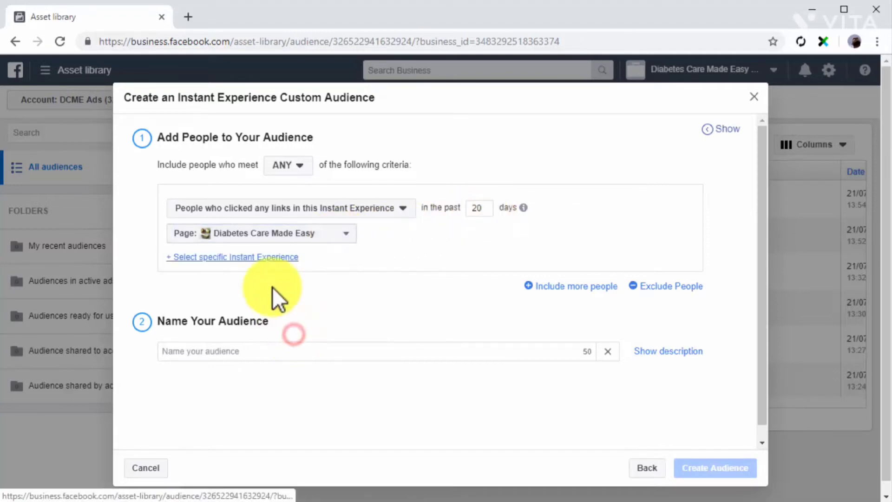
left_click(258, 259)
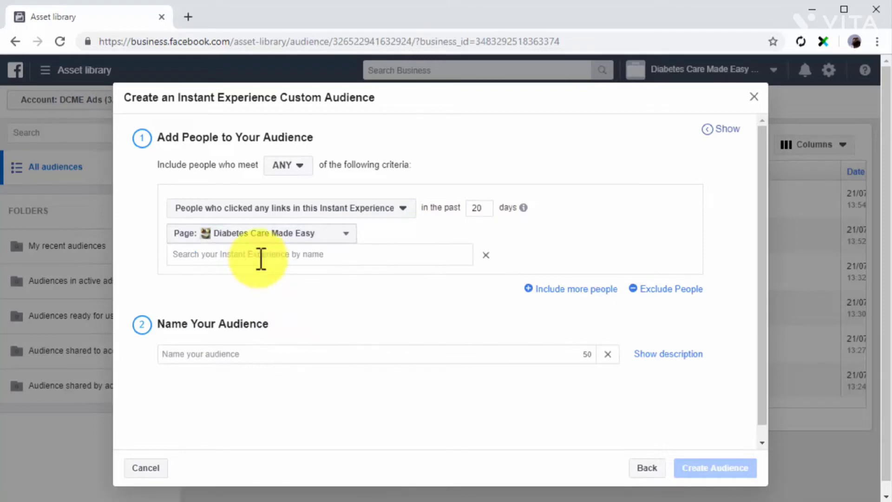
left_click(263, 255)
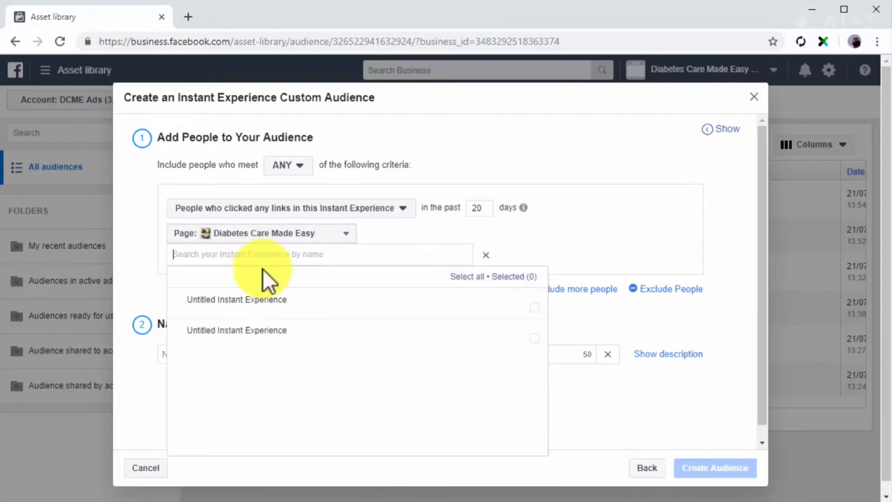
left_click(273, 313)
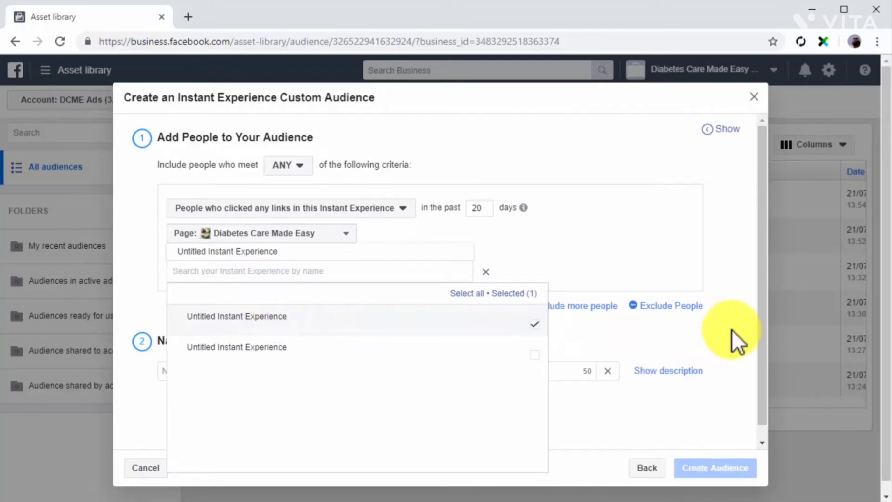
left_click(731, 329)
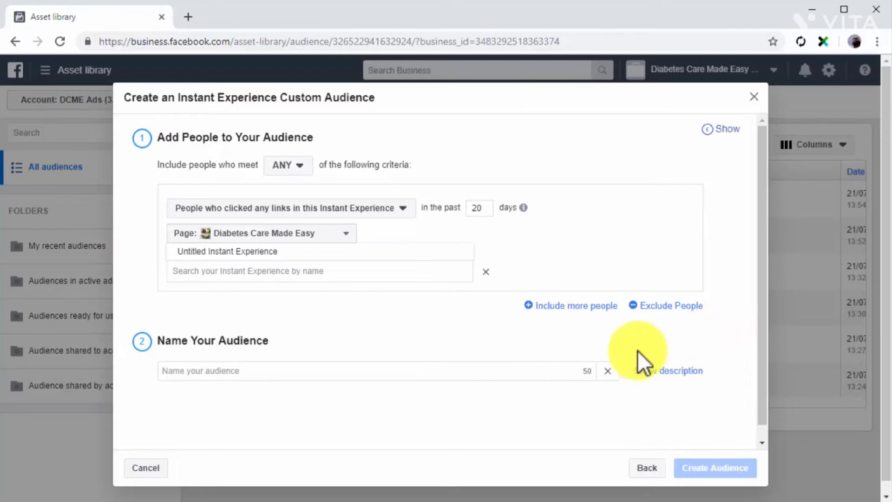
left_click(503, 370)
type("Custom Instant Experience Audience")
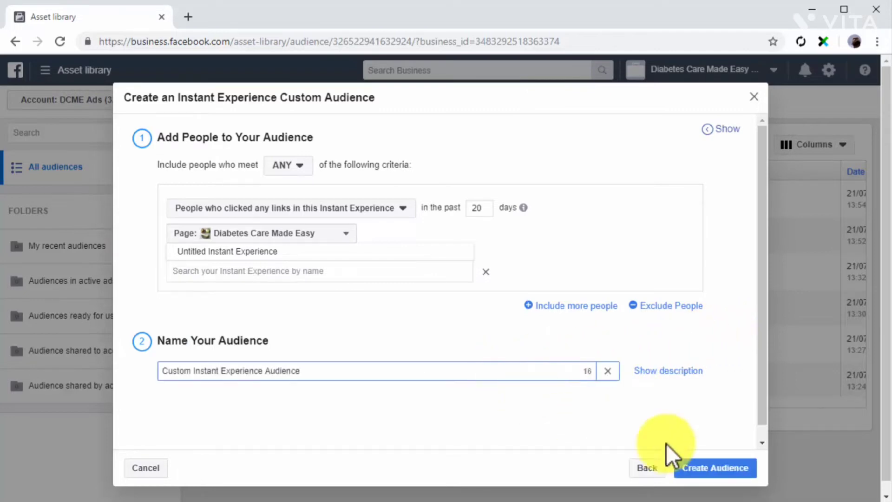
left_click(709, 469)
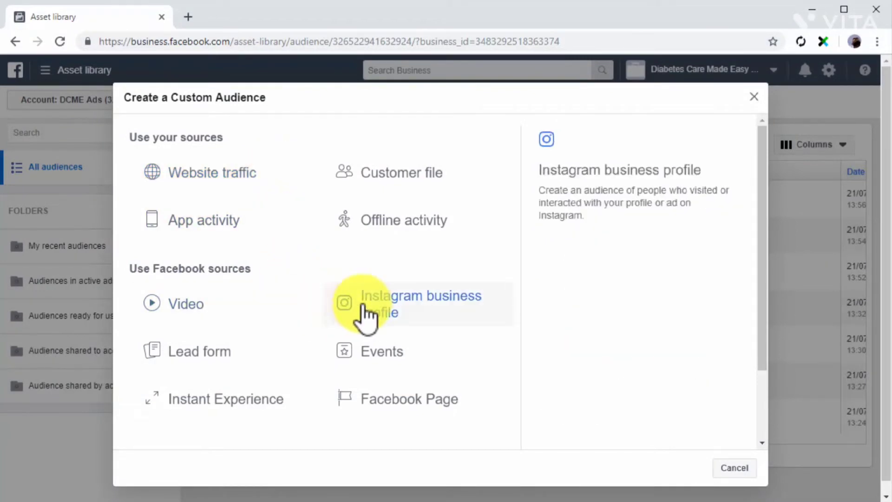
- Start an Instagram profile audience targeting people who engaged with any post or ad
left_click(447, 311)
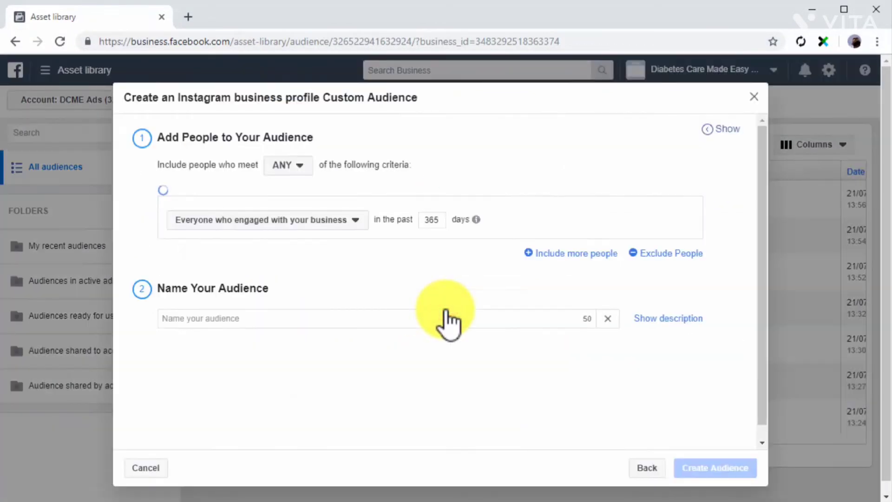
left_click(303, 165)
left_click(294, 186)
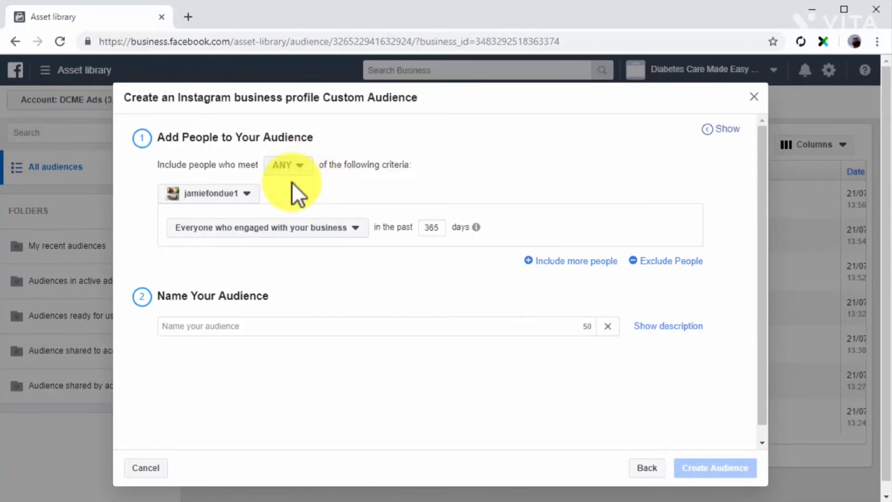
left_click(253, 192)
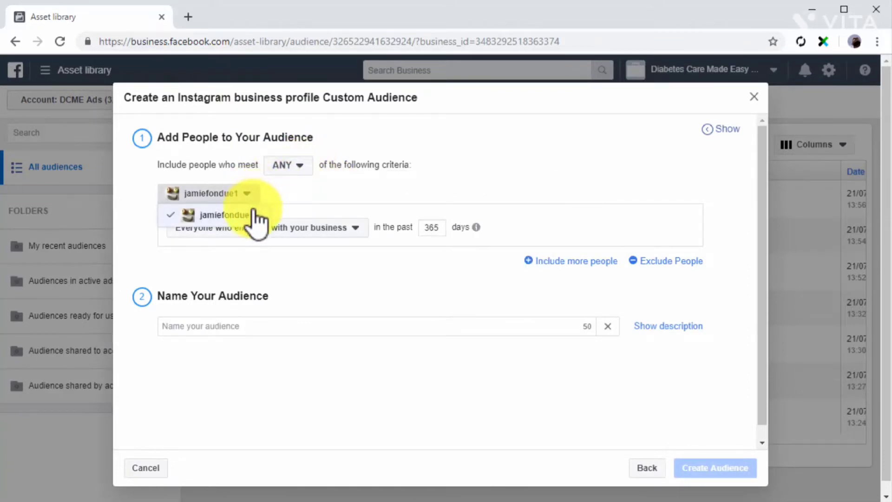
left_click(252, 210)
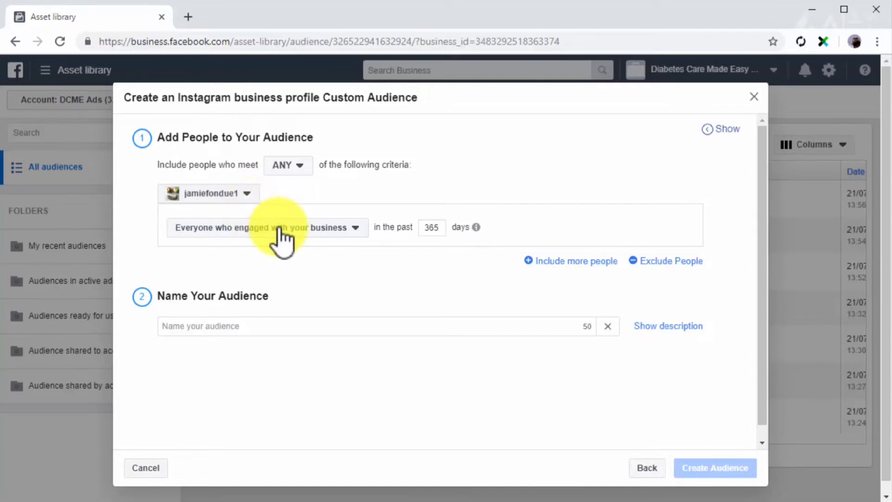
left_click(354, 228)
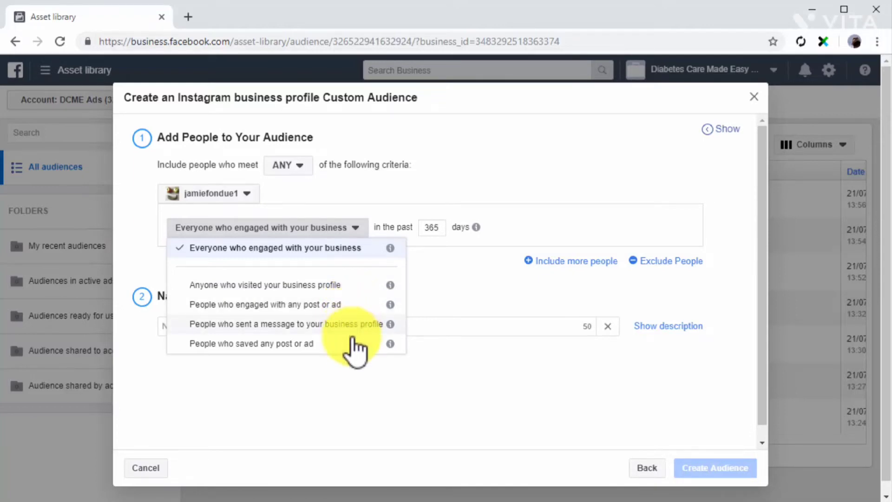
left_click(355, 303)
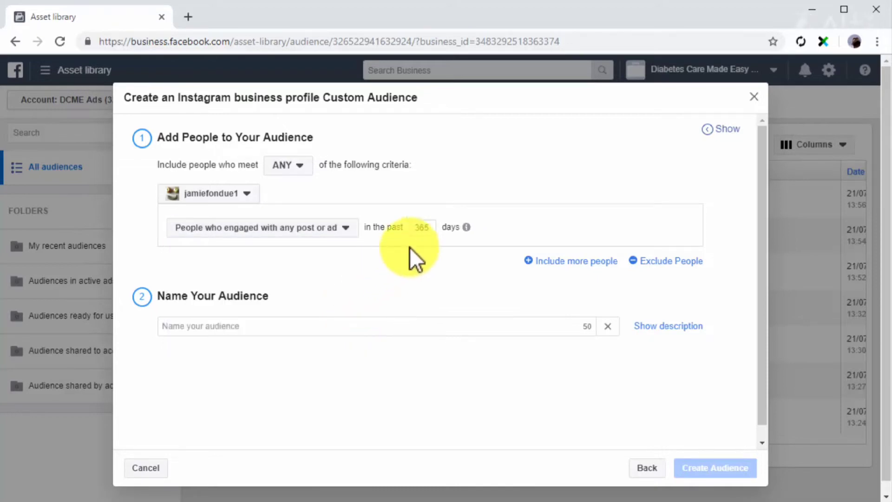
- Set the lookback to 10 days, name it 'Custom Instagram Profile Audience' and create it
double_click(425, 227)
type("10")
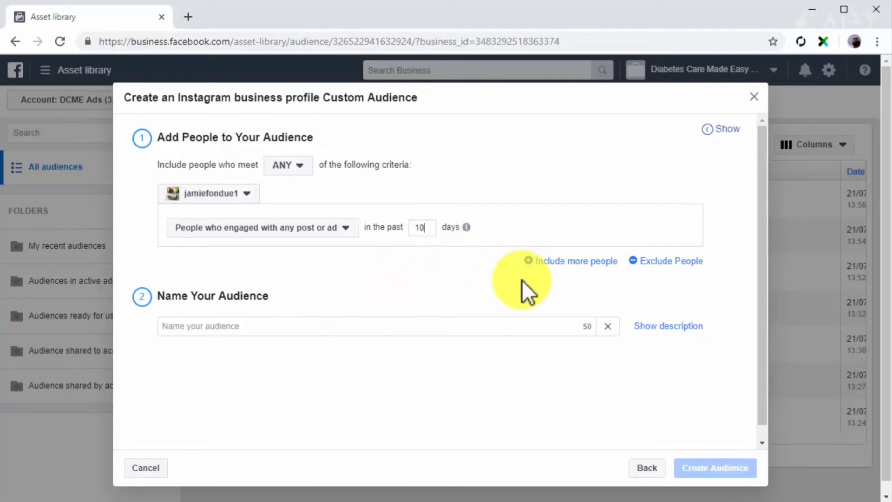
left_click(458, 326)
type("Custom Instagram Profile Audience")
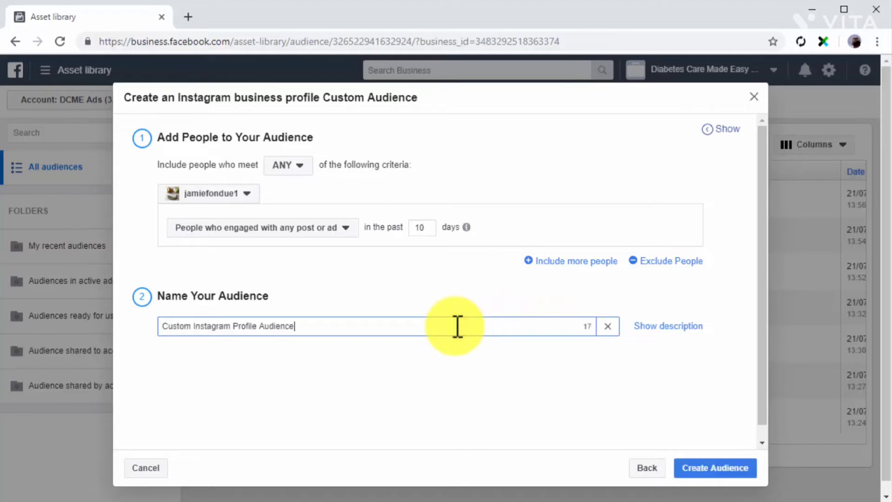
left_click(699, 469)
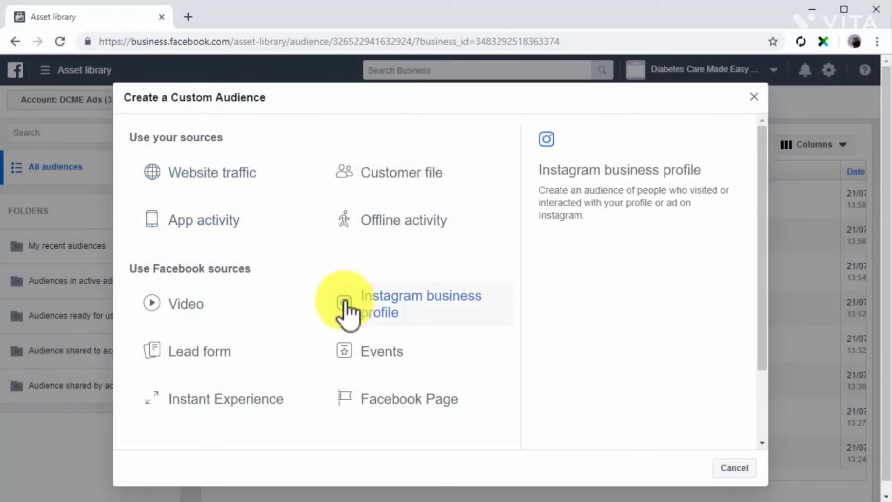
- Start an Events audience targeting people who visited the event page
left_click(374, 358)
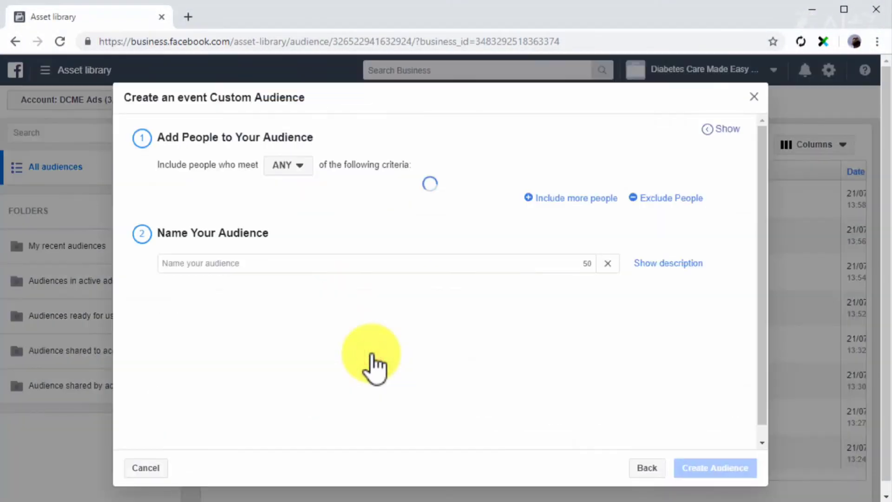
left_click(301, 164)
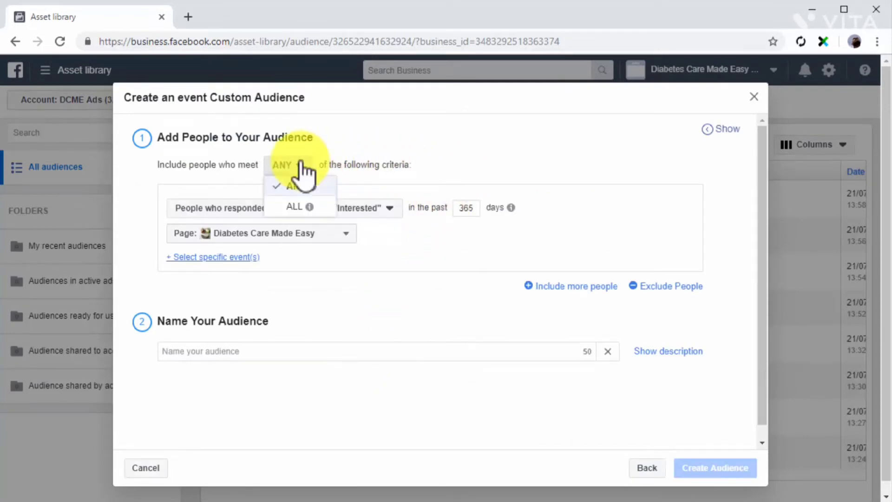
left_click(305, 184)
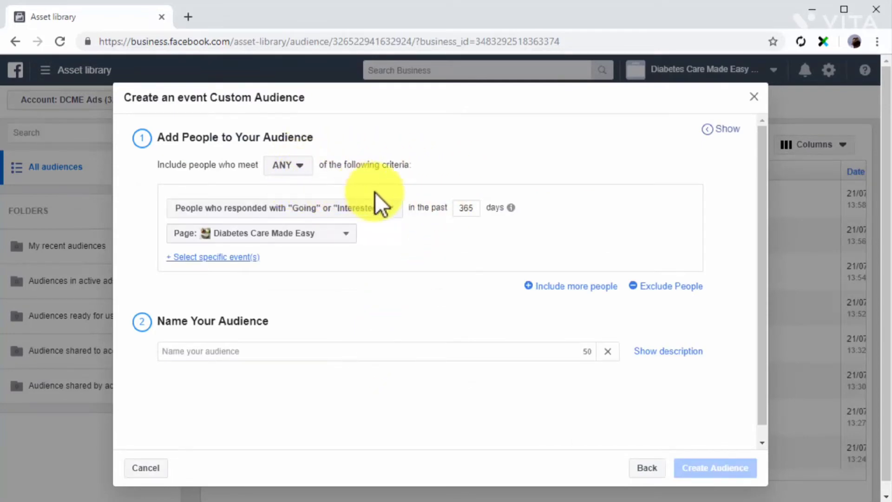
left_click(389, 208)
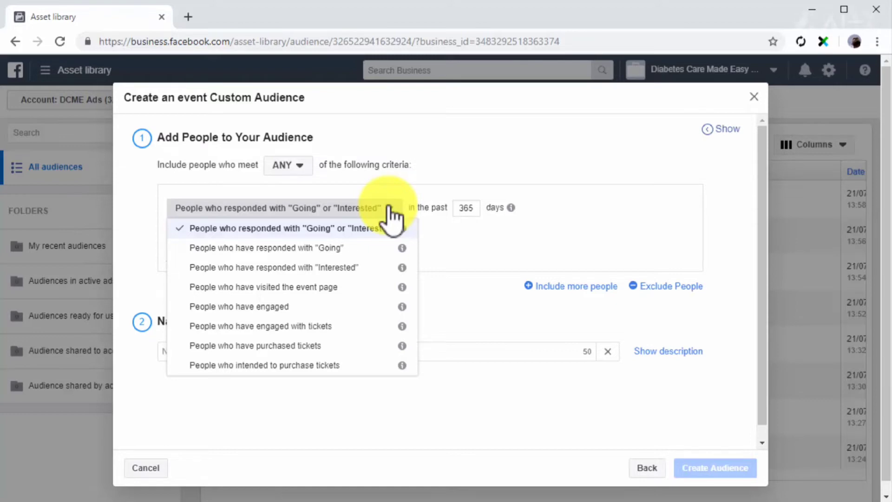
left_click(367, 282)
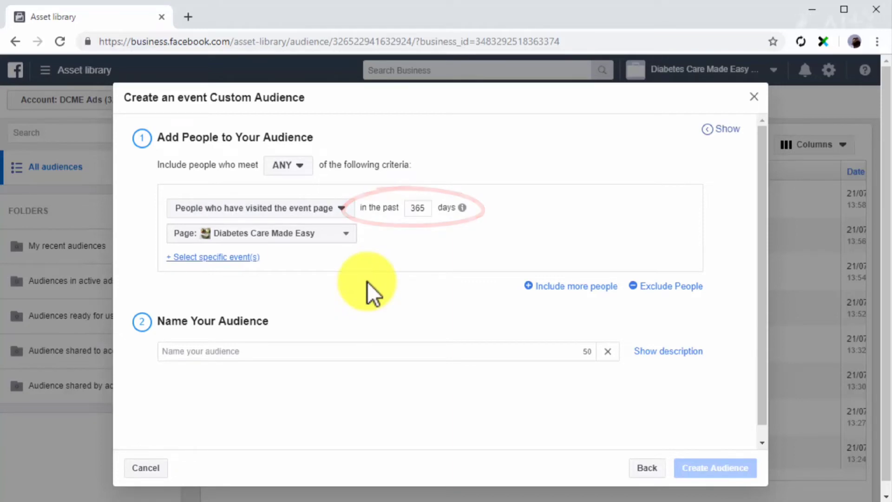
- Select the Healthy World Taste Summit 2019 event, name it 'Custom Event Audience' and create it
left_click(314, 234)
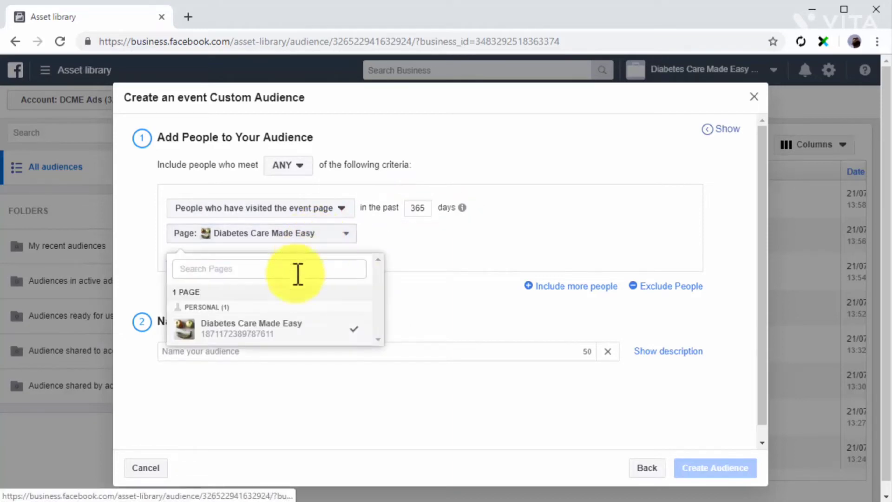
left_click(269, 330)
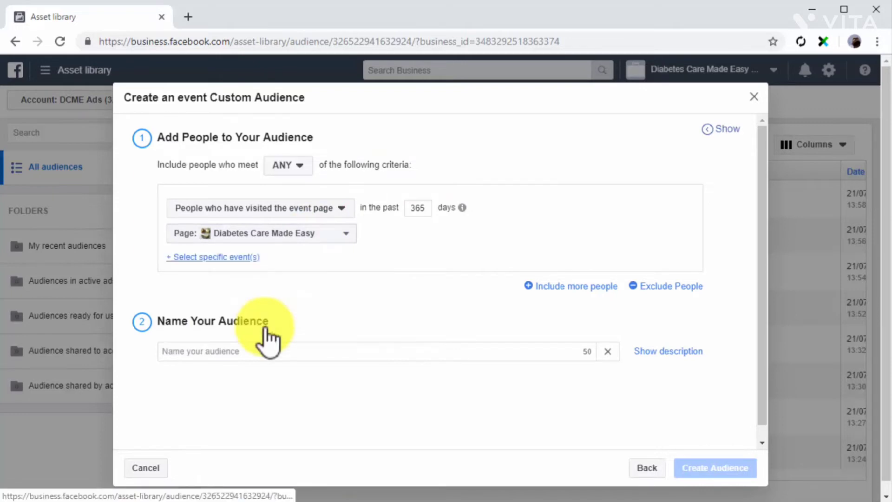
left_click(237, 257)
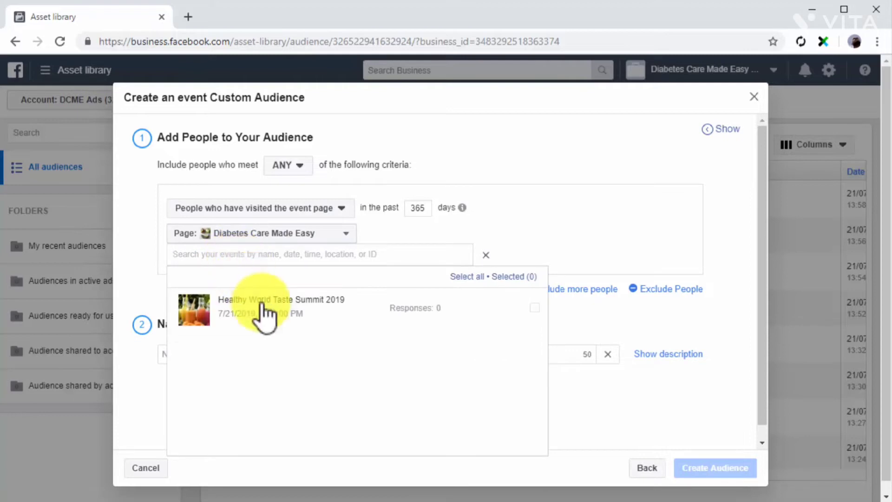
left_click(264, 314)
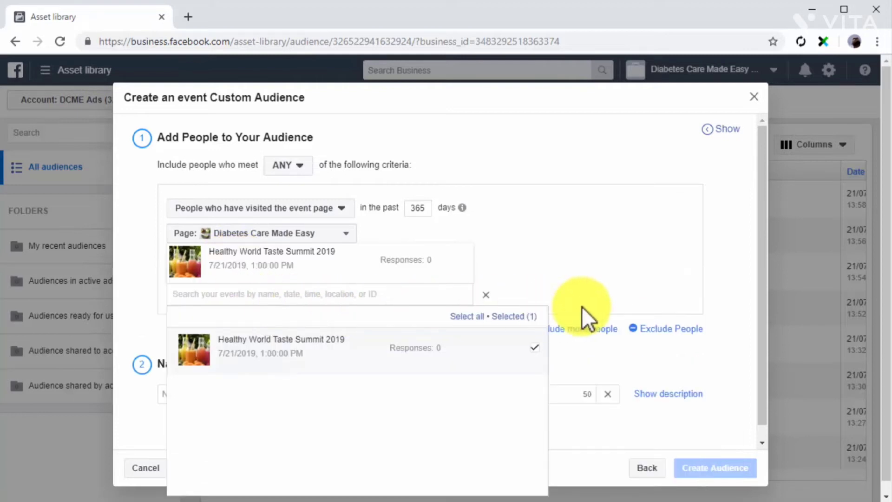
left_click(626, 353)
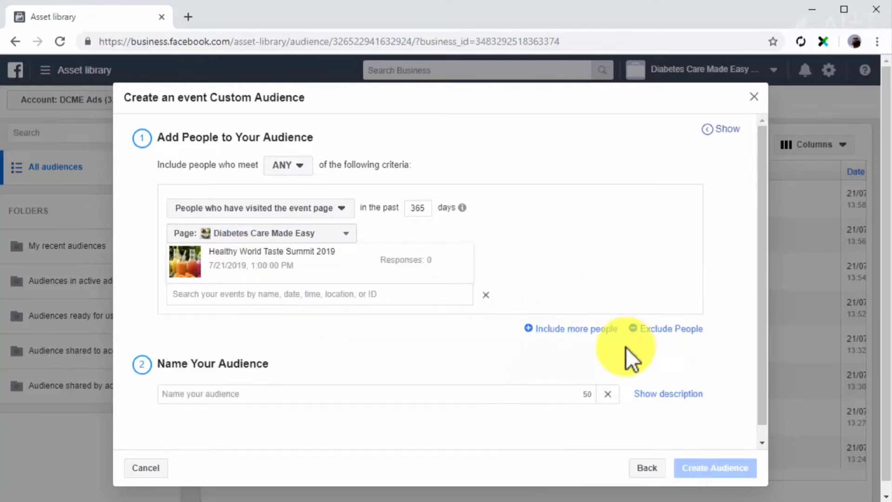
left_click(543, 400)
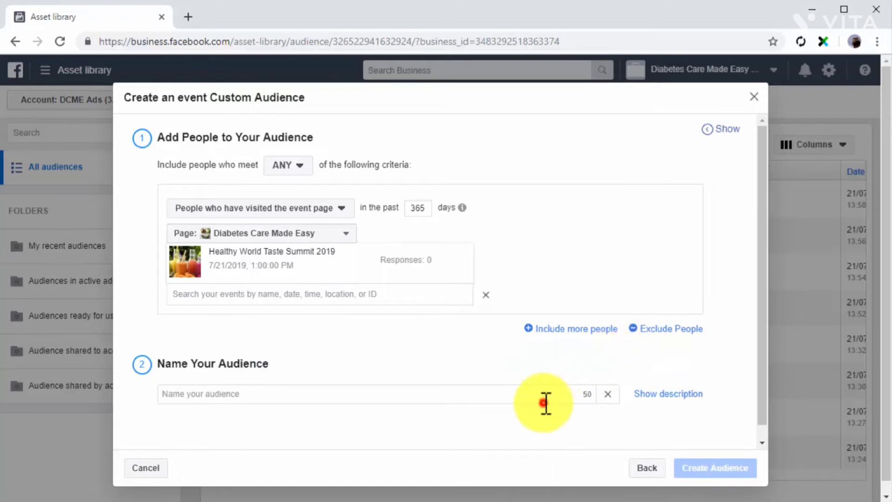
type("Custom Event Audience")
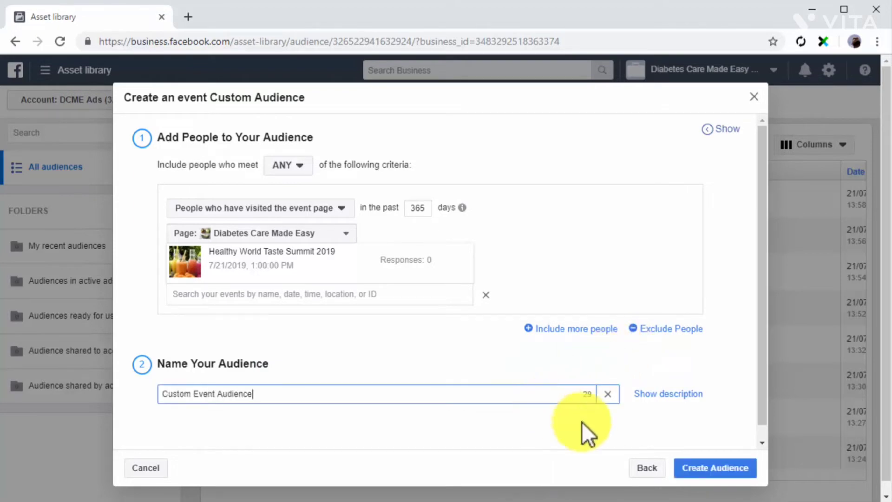
left_click(708, 468)
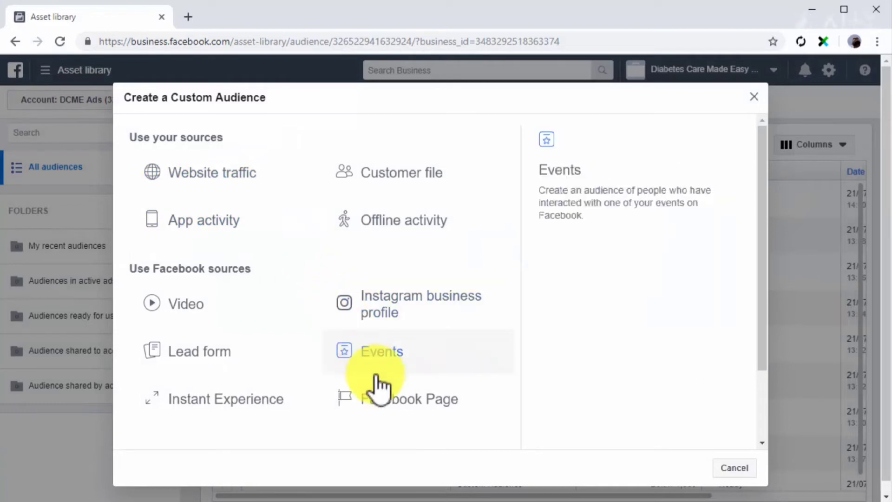
- Start a Facebook Page audience using the Diabetes Care Made Easy Page
left_click(389, 401)
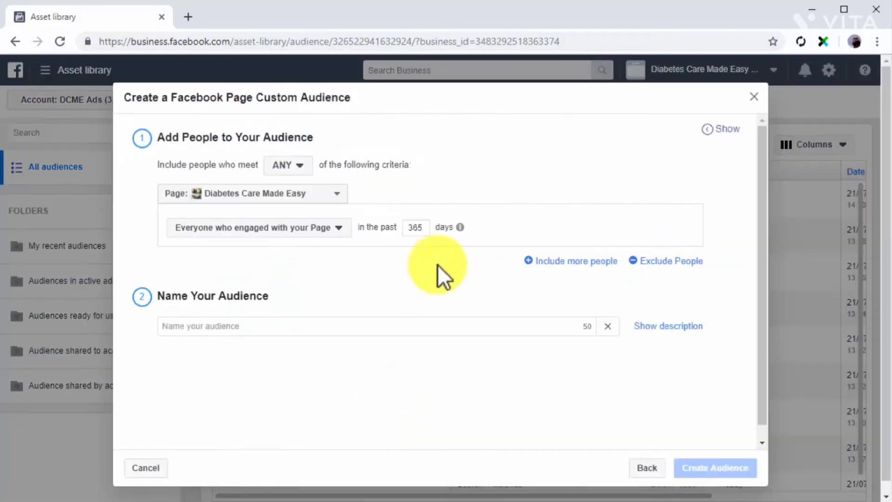
left_click(299, 165)
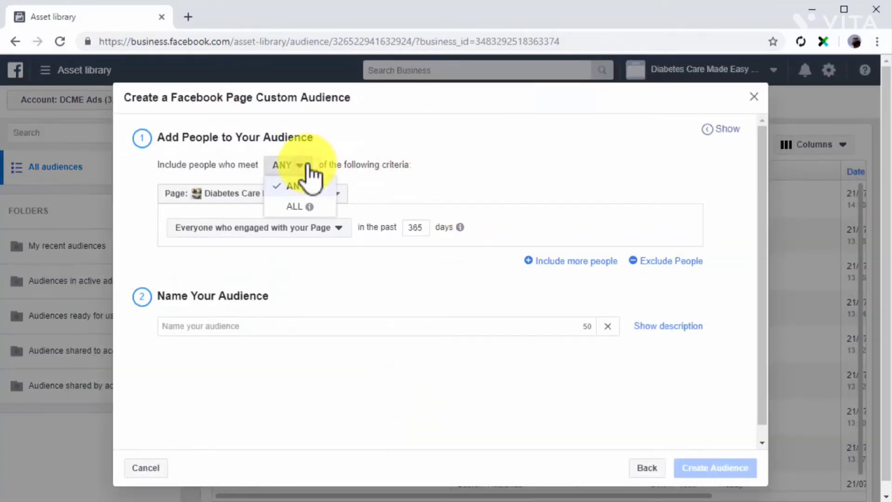
left_click(300, 184)
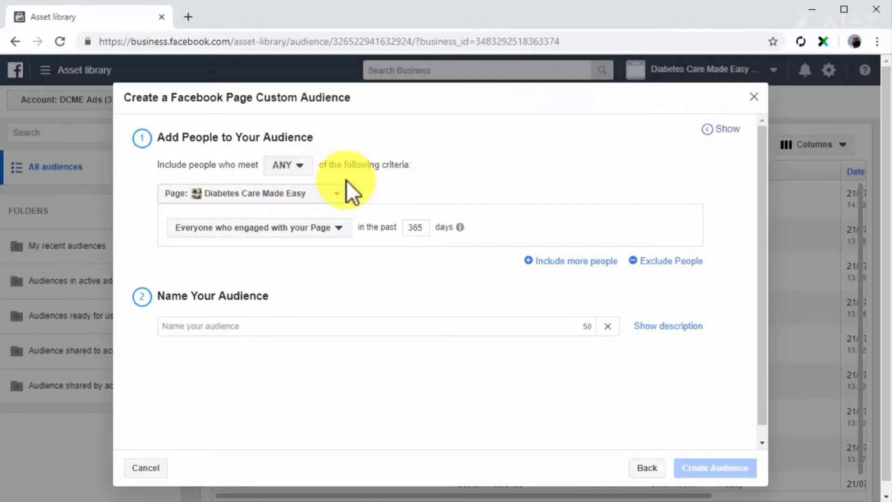
left_click(340, 194)
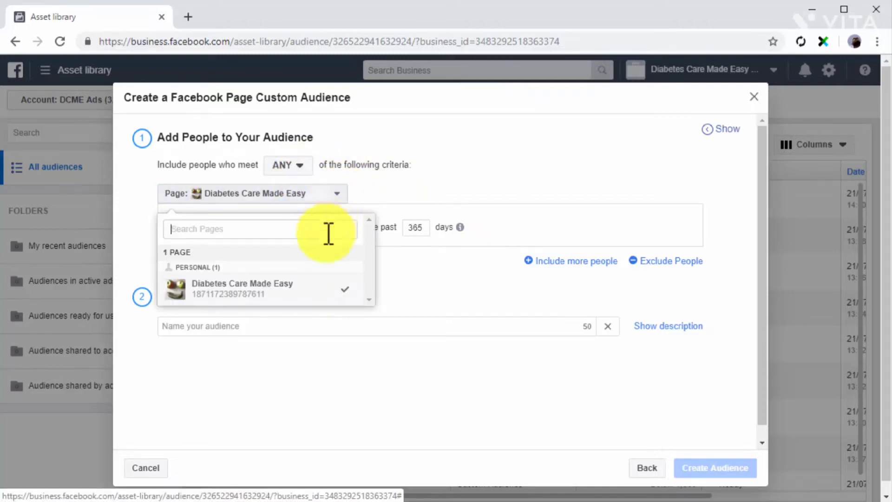
left_click(307, 290)
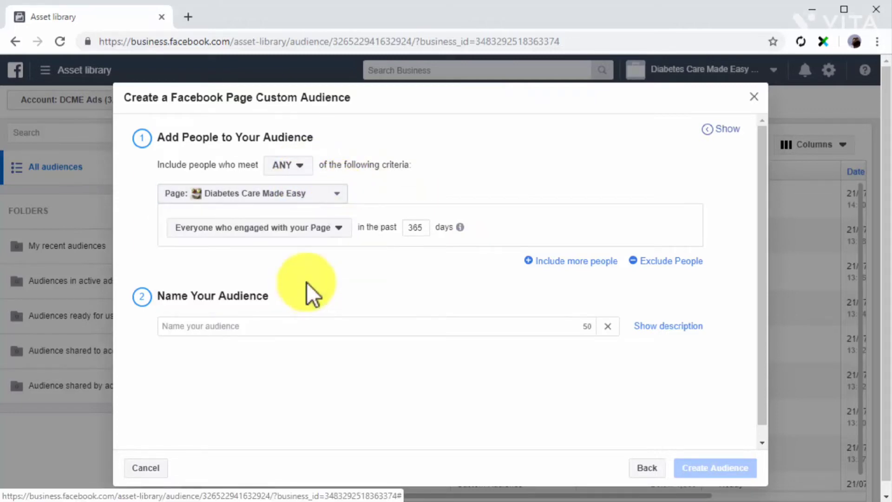
- Target anyone who visited the Page in 20 days and name it 'Custom Page Audience'
left_click(338, 227)
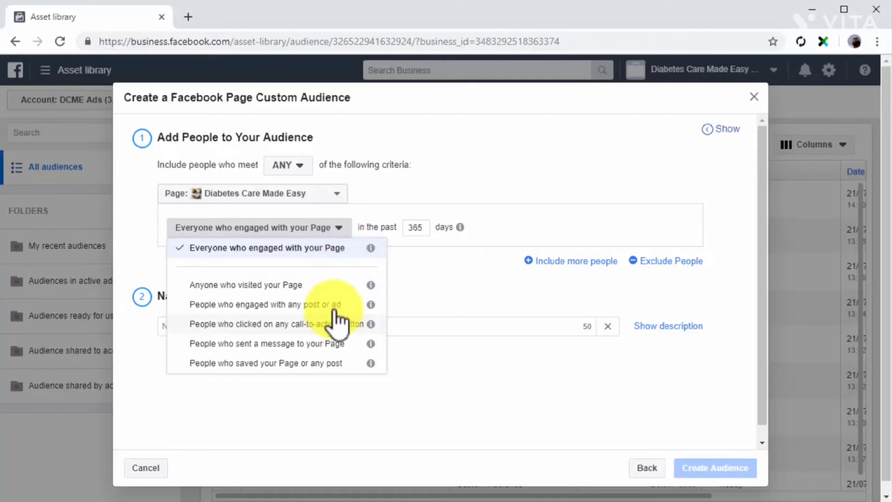
left_click(334, 289)
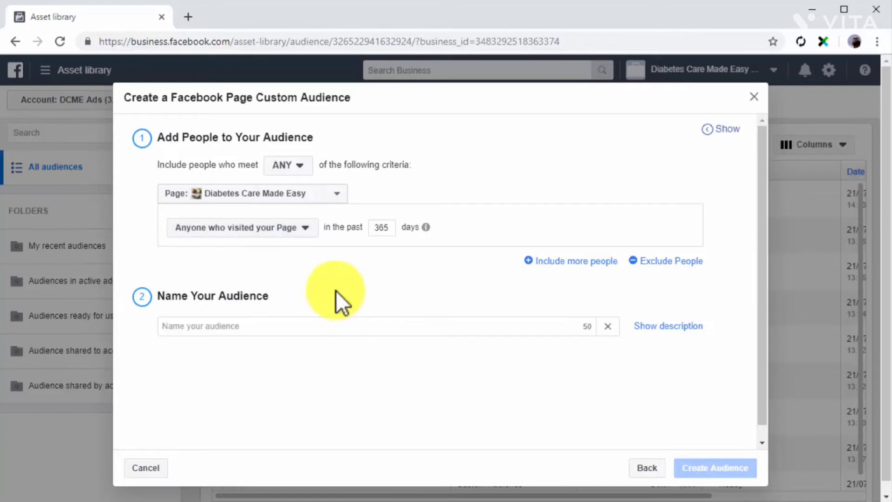
left_click(391, 226)
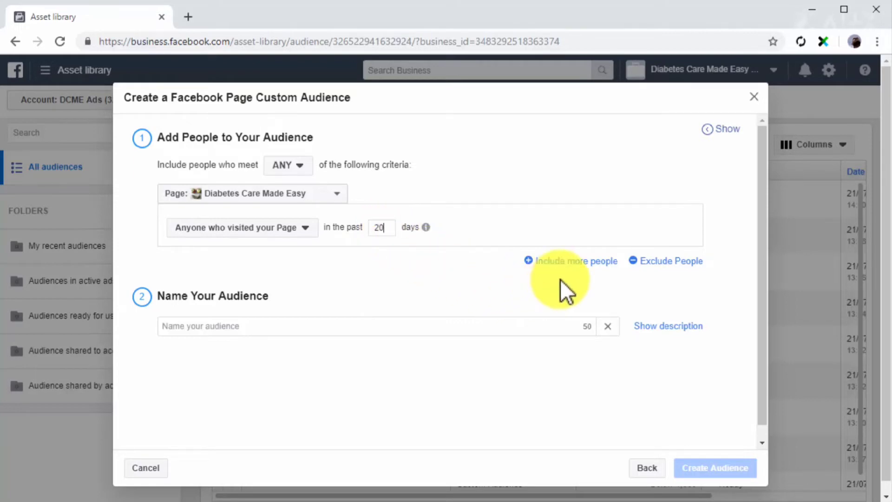
left_click(516, 322)
type("Custom Page Audience")
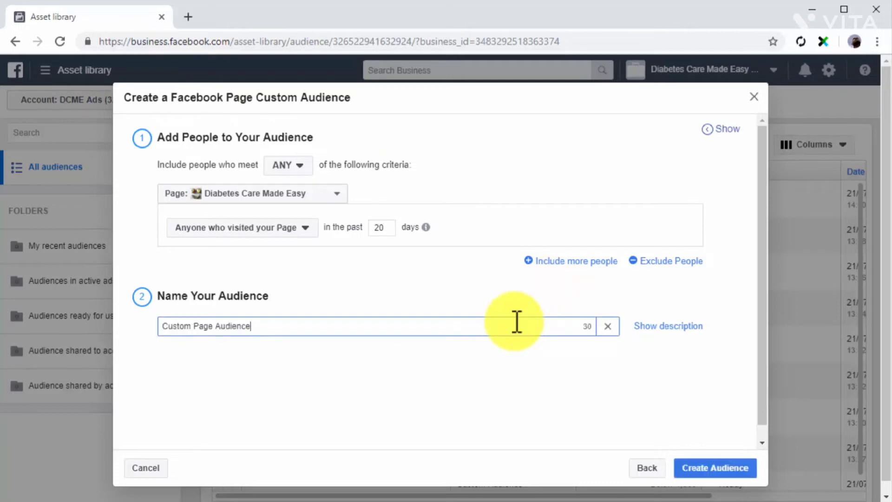
- Create the Page audience, then open Assets > Audiences from the navigation menu
left_click(715, 465)
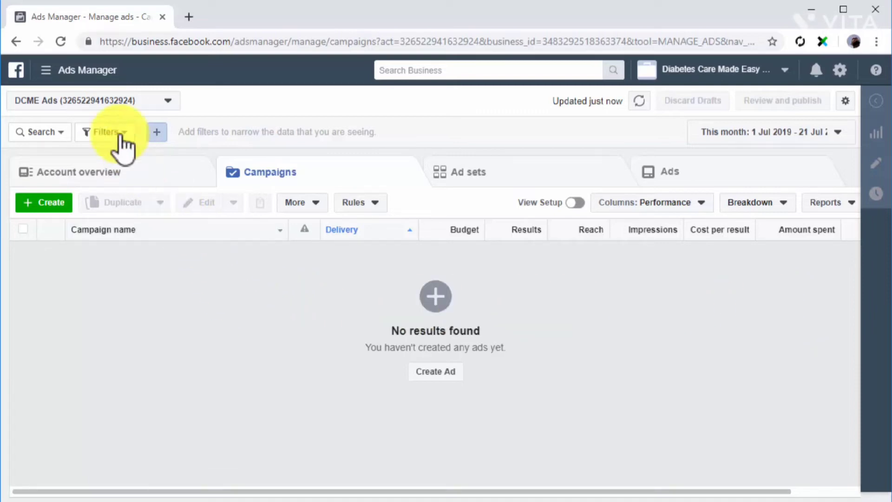
left_click(82, 72)
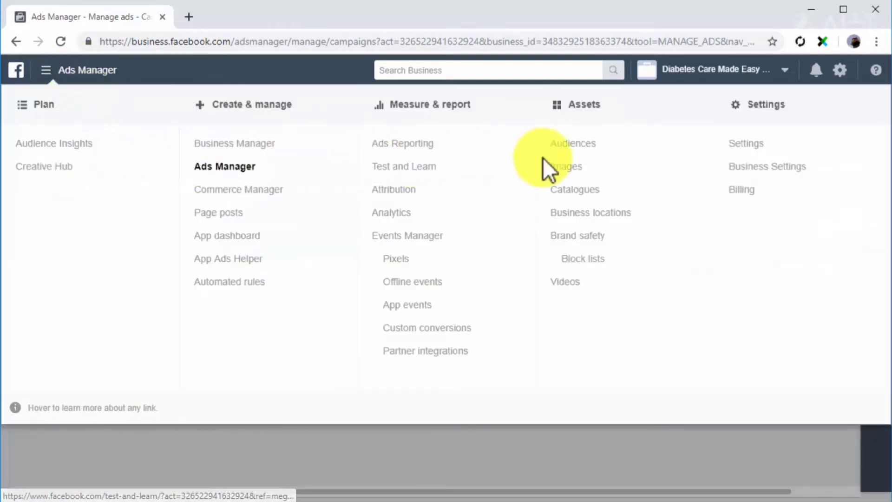
left_click(561, 147)
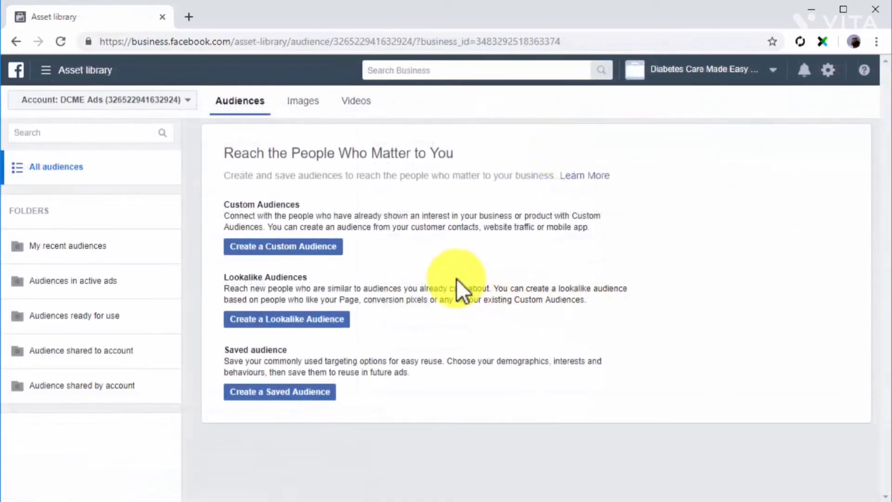
- Start a Custom Audience with Website traffic as its source
left_click(324, 247)
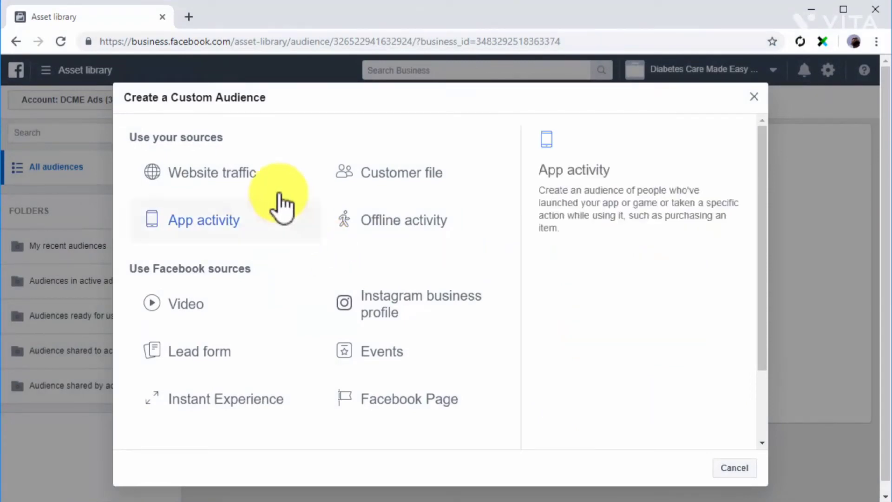
left_click(258, 176)
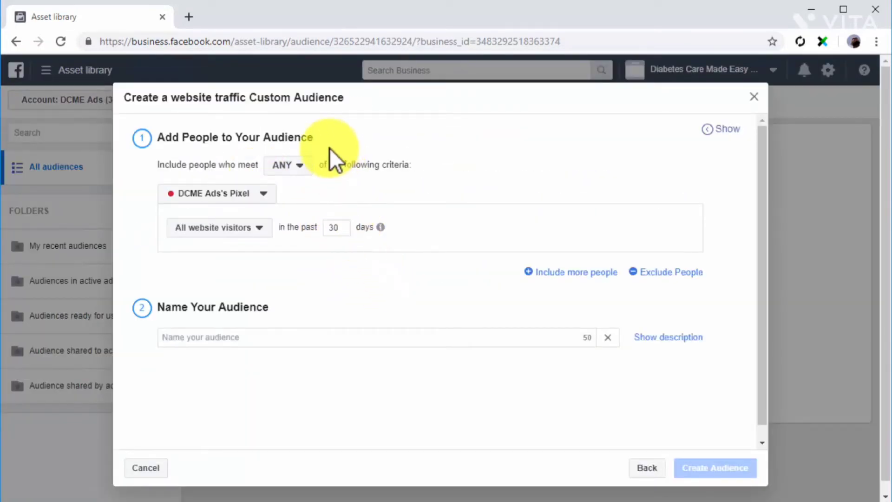
left_click(304, 166)
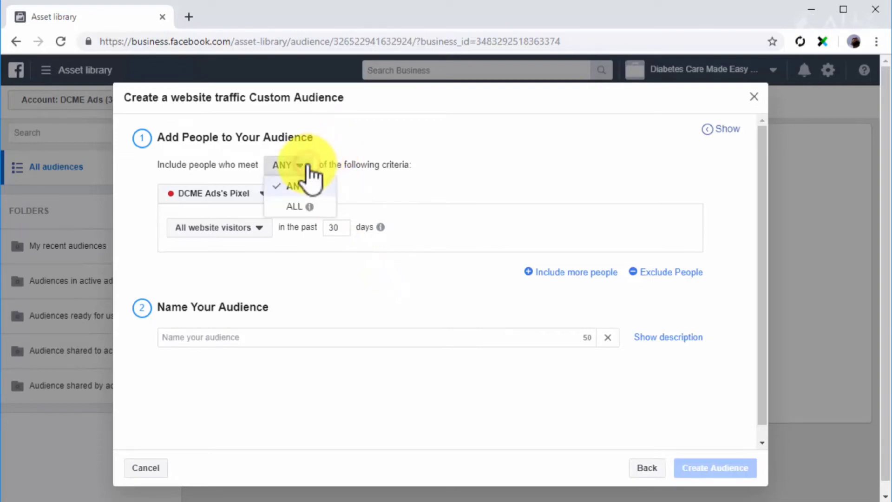
mouse_move(315, 186)
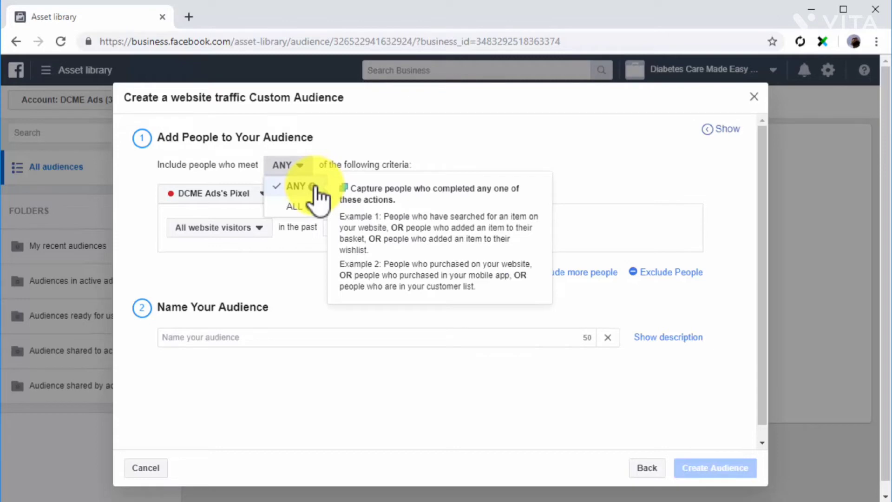
mouse_move(309, 207)
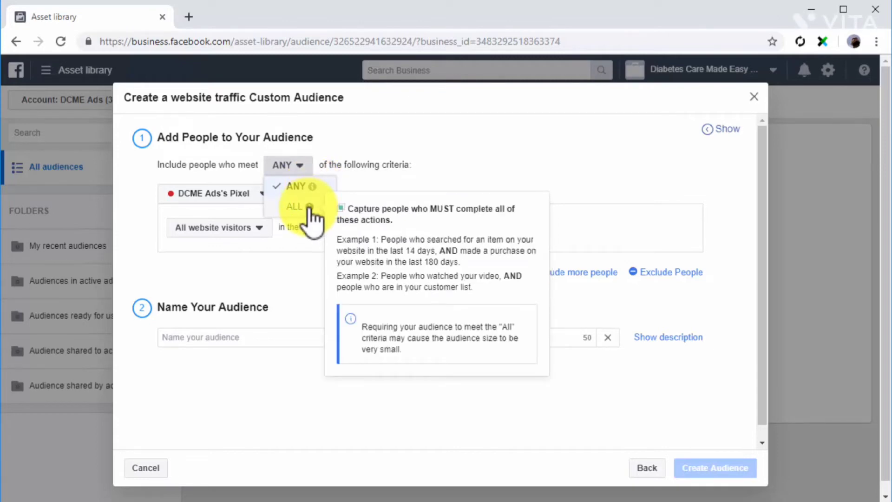
left_click(297, 187)
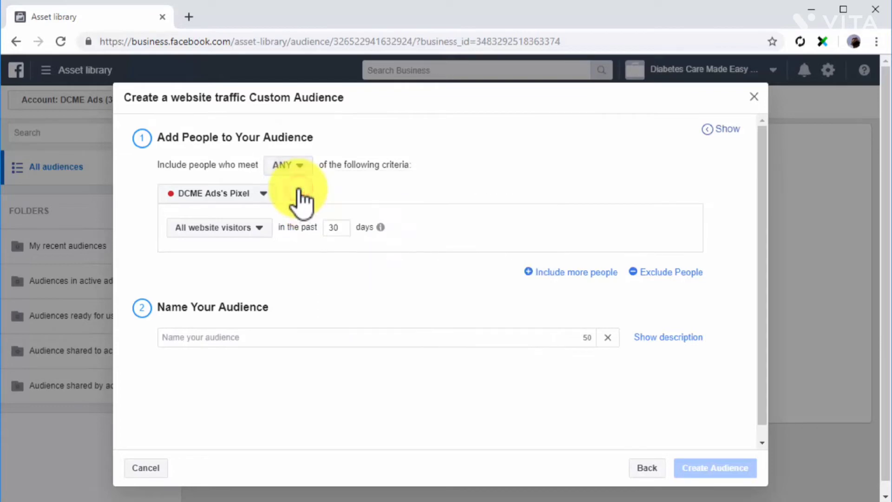
left_click(269, 194)
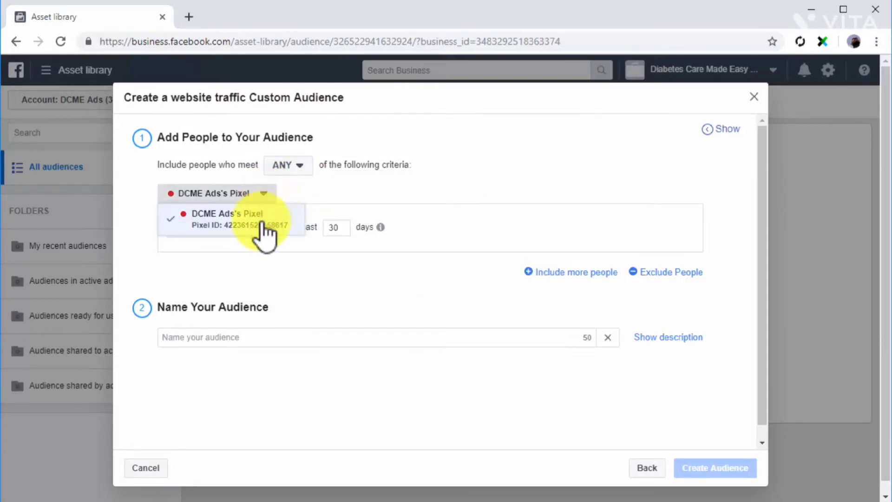
left_click(261, 219)
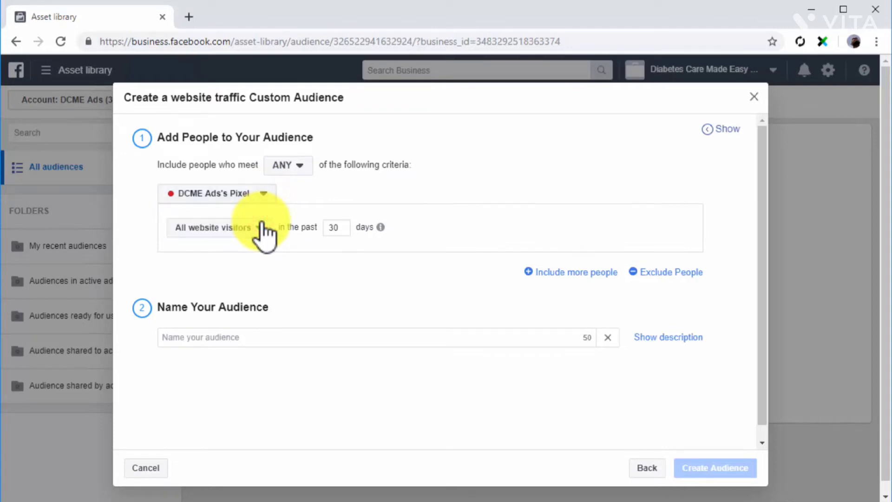
left_click(262, 224)
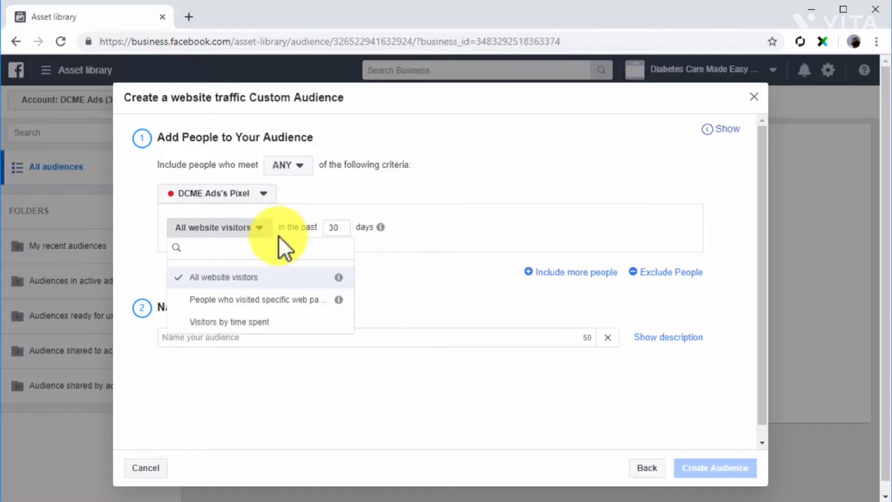
left_click(304, 298)
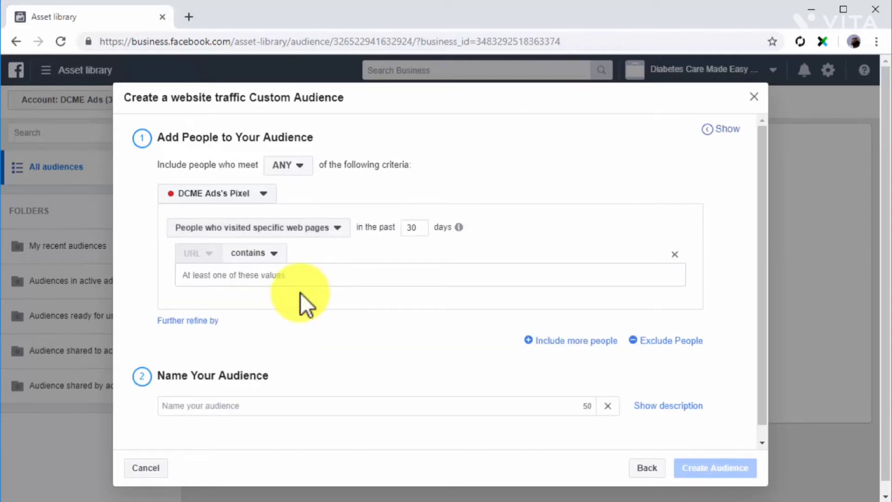
left_click(285, 275)
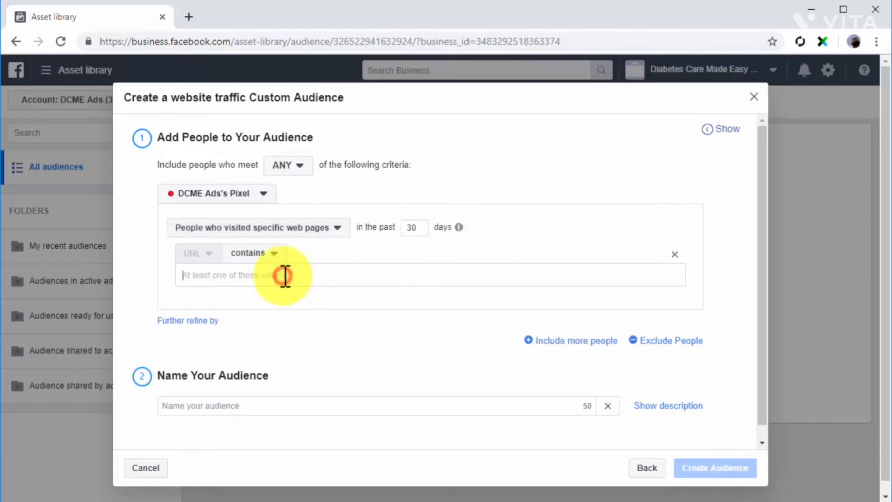
left_click(309, 232)
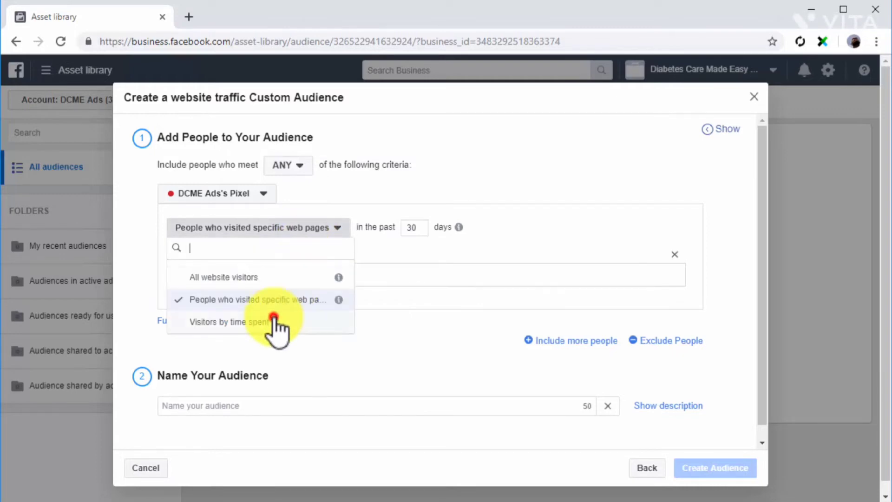
left_click(274, 320)
left_click(334, 233)
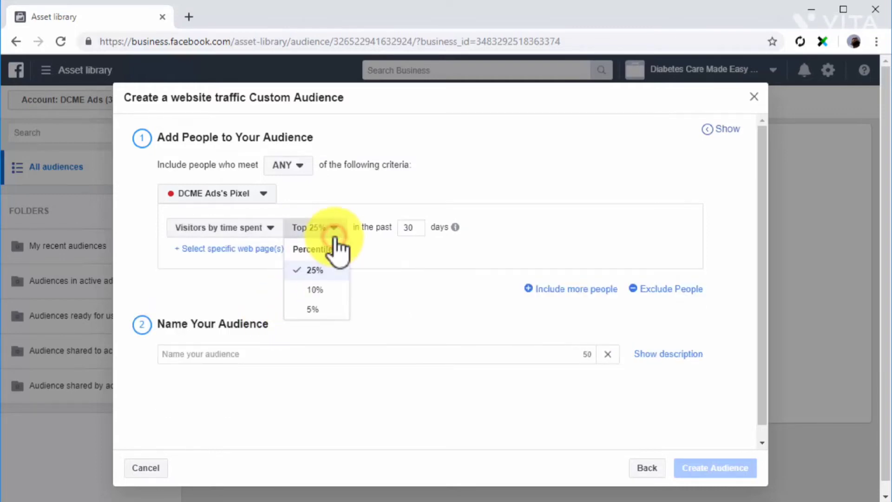
left_click(334, 235)
left_click(266, 239)
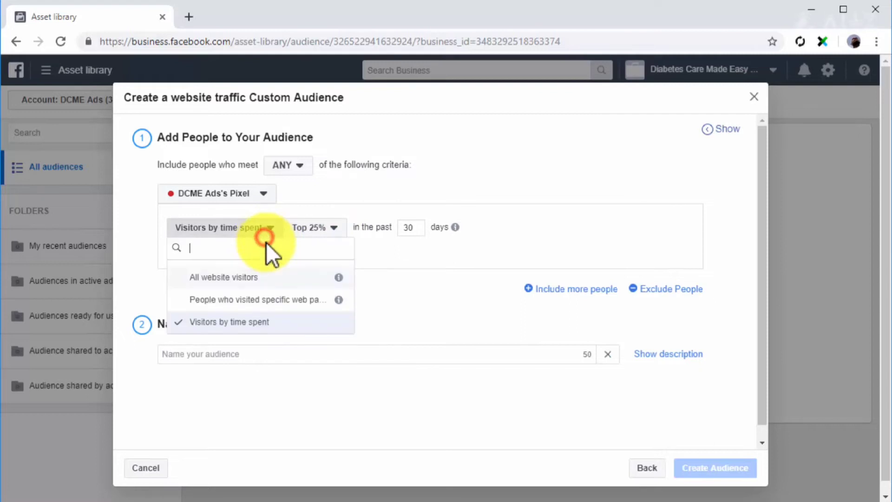
left_click(272, 276)
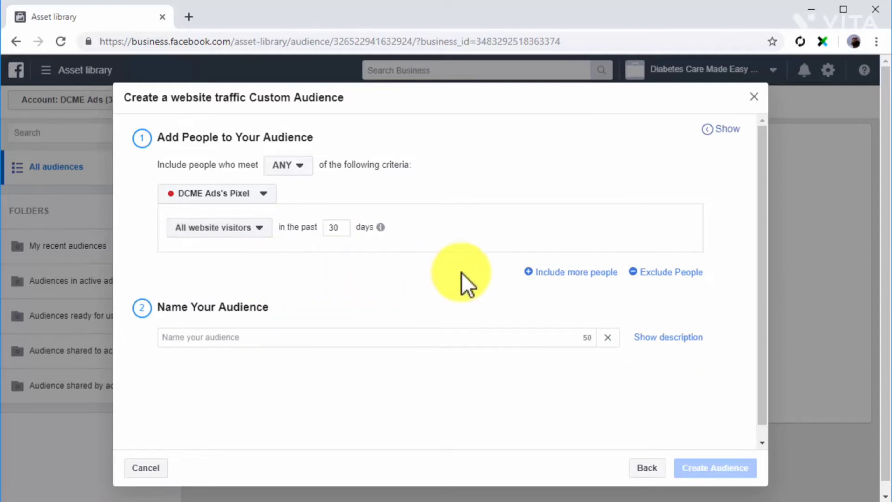
left_click(544, 272)
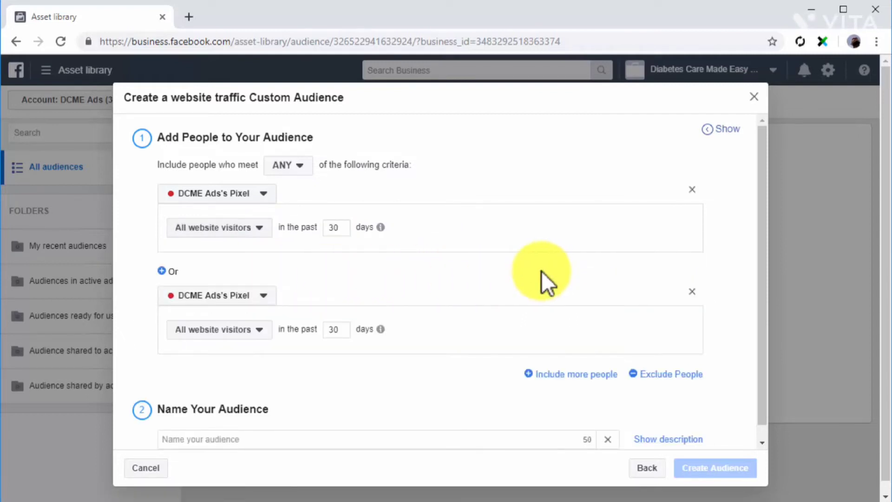
- Add a Top 10% time-spent visitor rule, exclude dcme2 URL visitors, and create 'Web Traffic'
left_click(253, 329)
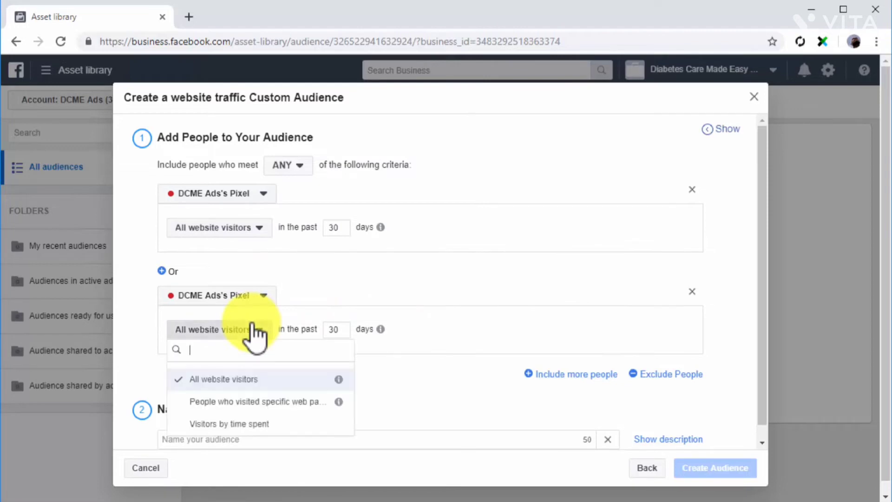
left_click(221, 422)
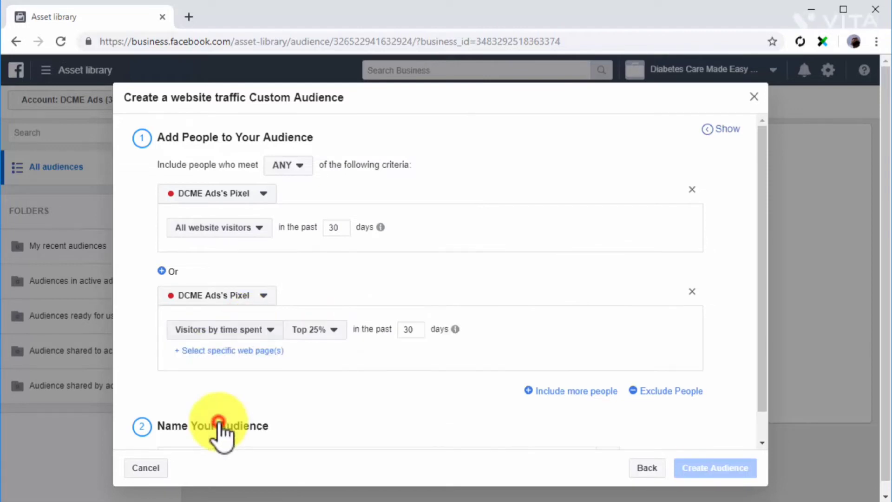
left_click(644, 389)
scroll(342, 404, "down", 2)
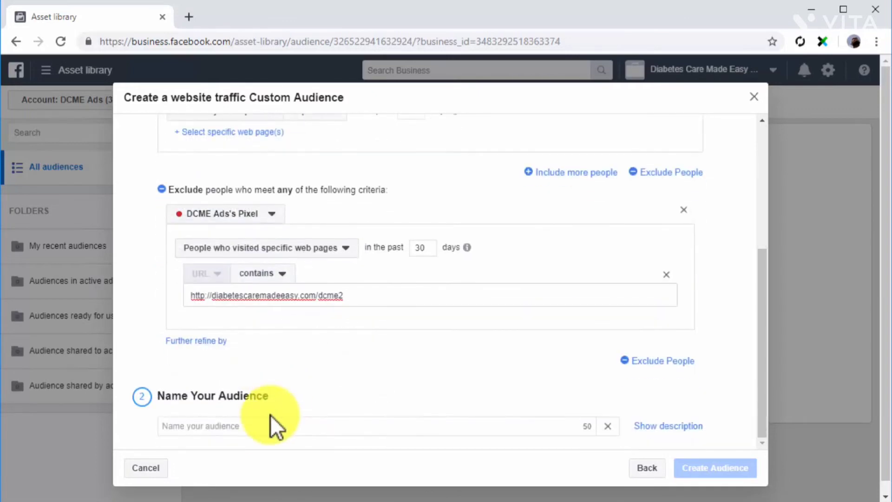
left_click(267, 432)
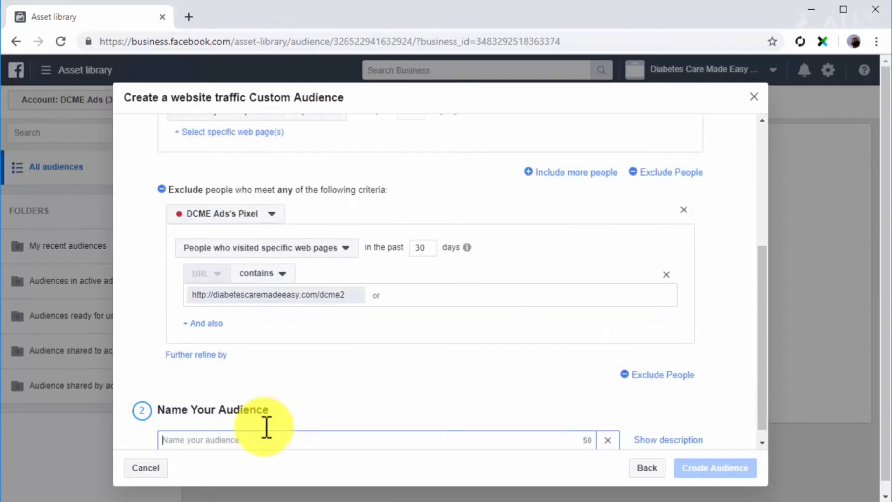
type("Web Traffic")
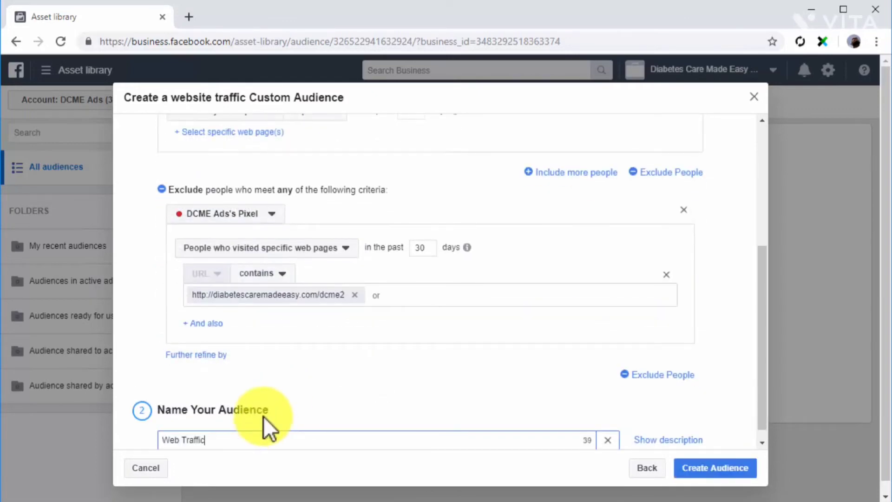
left_click(686, 470)
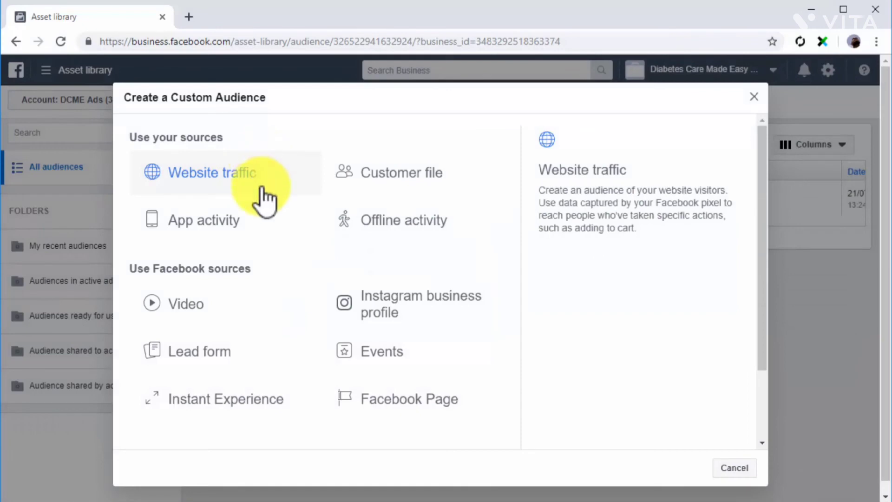
- Start an app activity audience with My New App as the source app
left_click(263, 226)
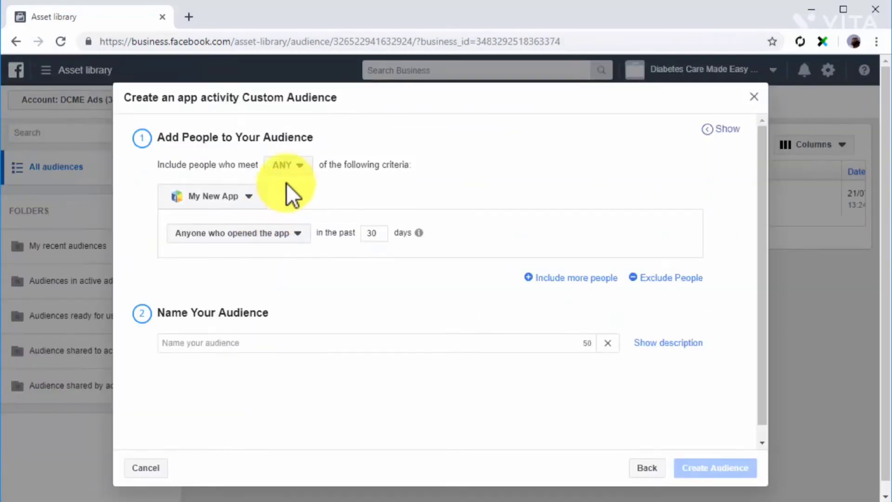
left_click(300, 167)
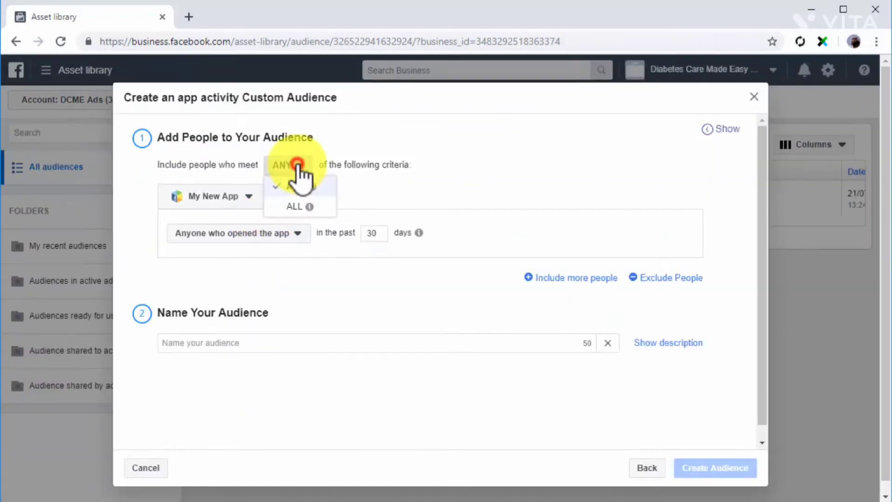
left_click(256, 198)
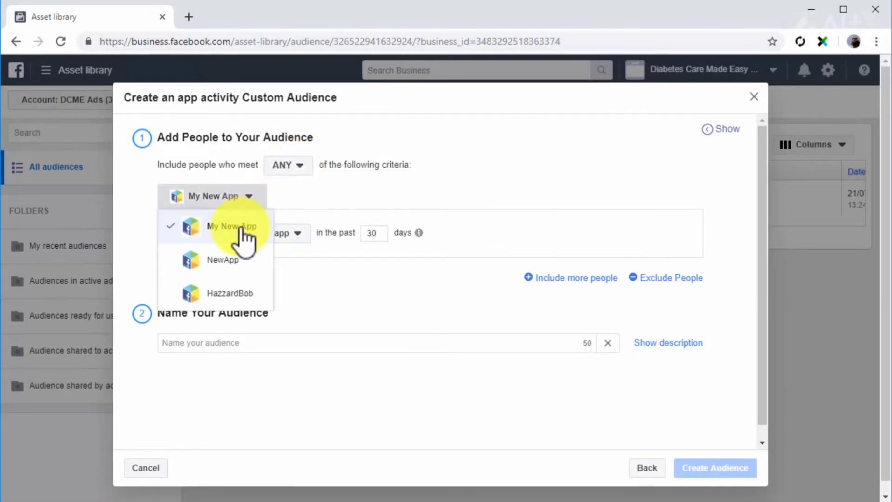
left_click(240, 227)
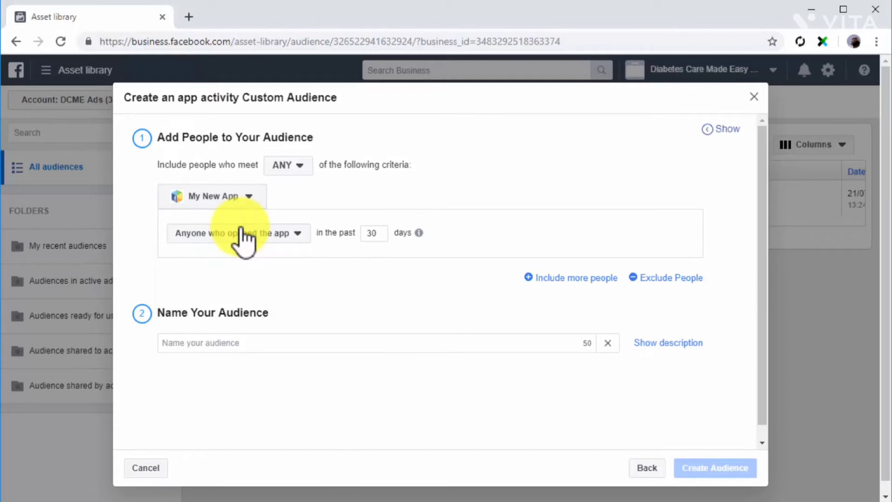
left_click(301, 232)
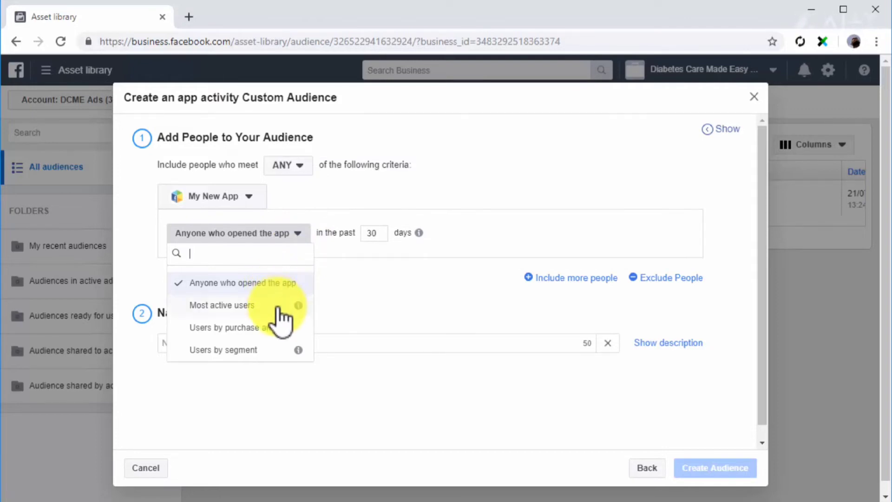
left_click(278, 305)
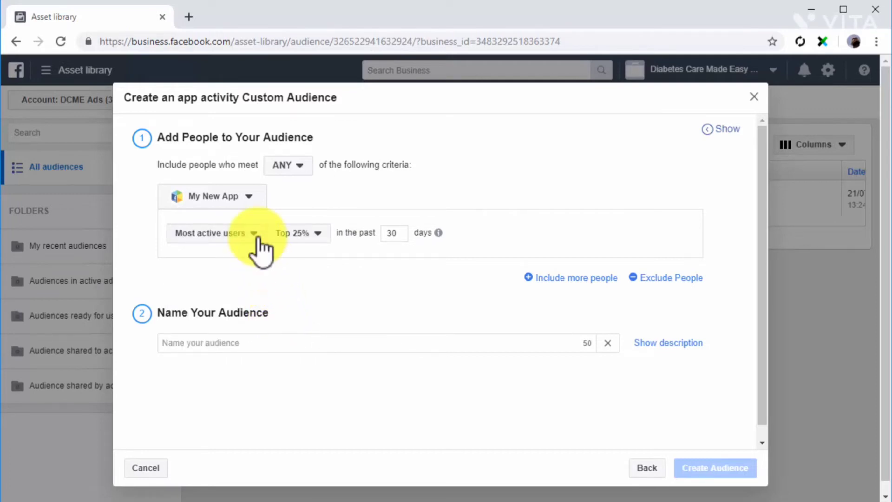
- Target anyone who opened the app, name it 'My New App Users', and create it
left_click(253, 234)
left_click(272, 327)
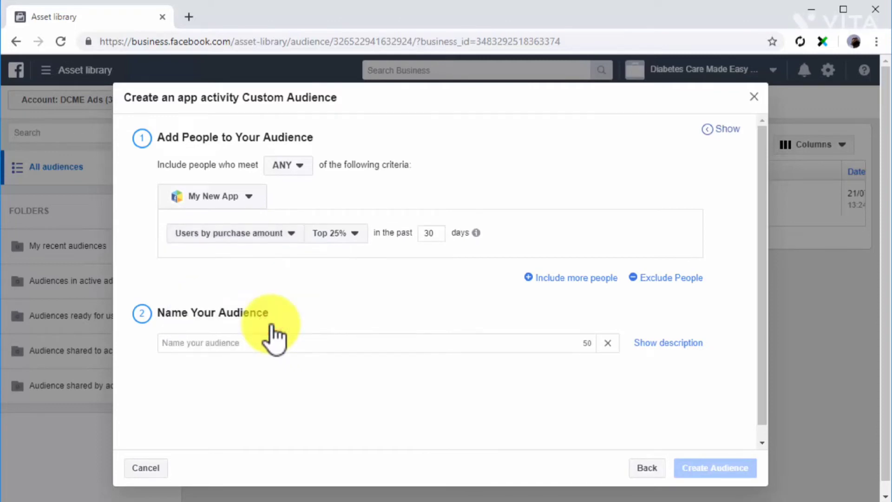
left_click(255, 235)
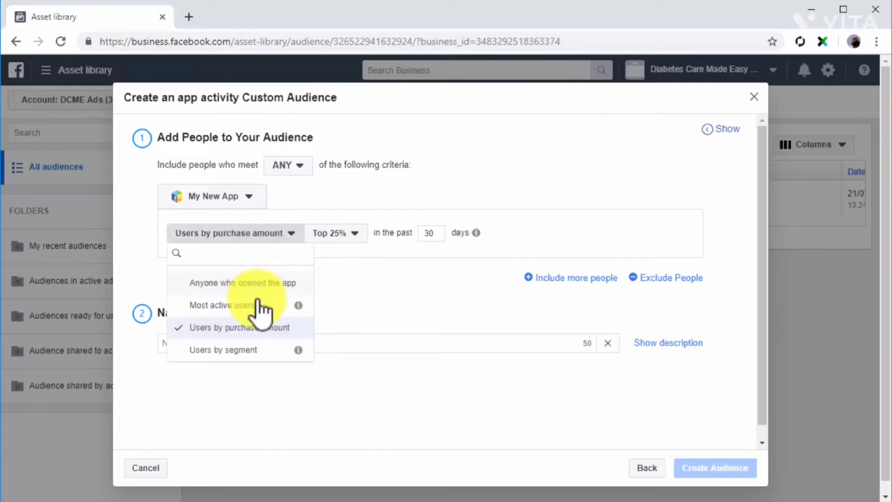
mouse_move(298, 350)
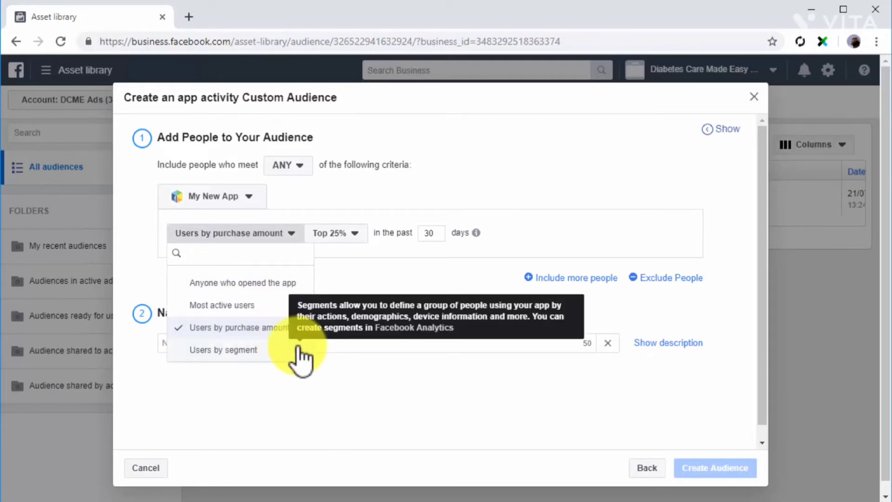
left_click(239, 281)
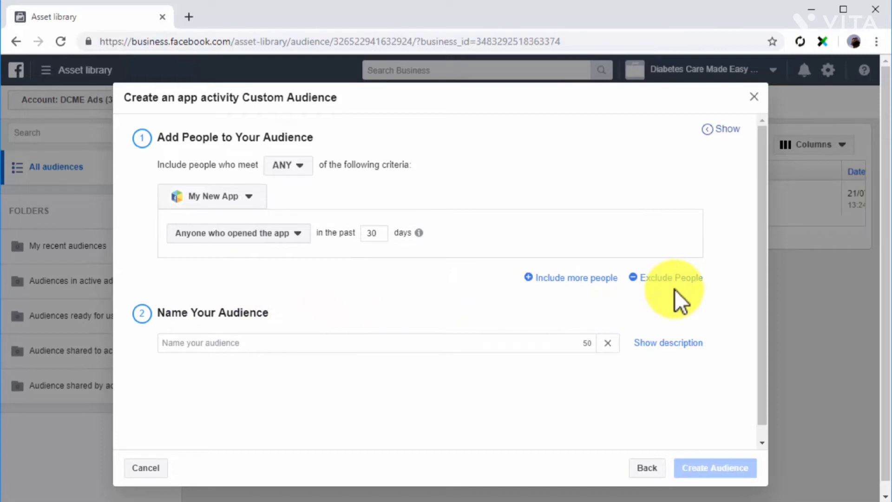
left_click(532, 344)
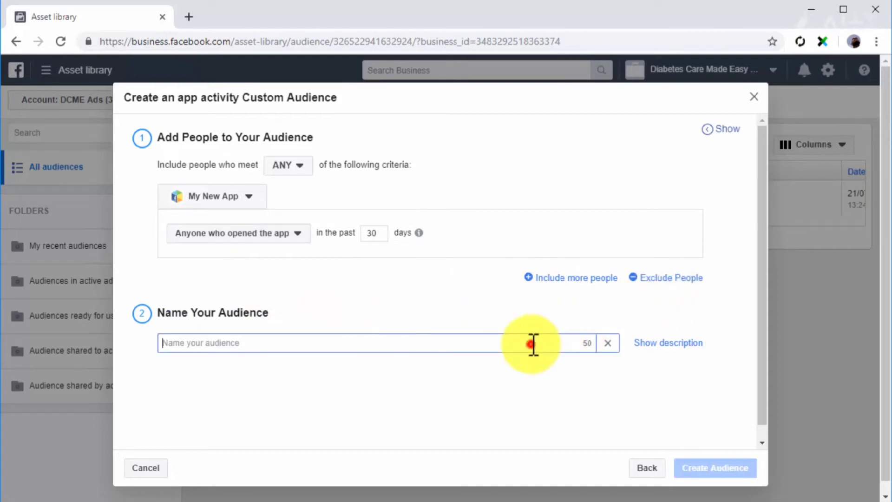
type("My New App Users")
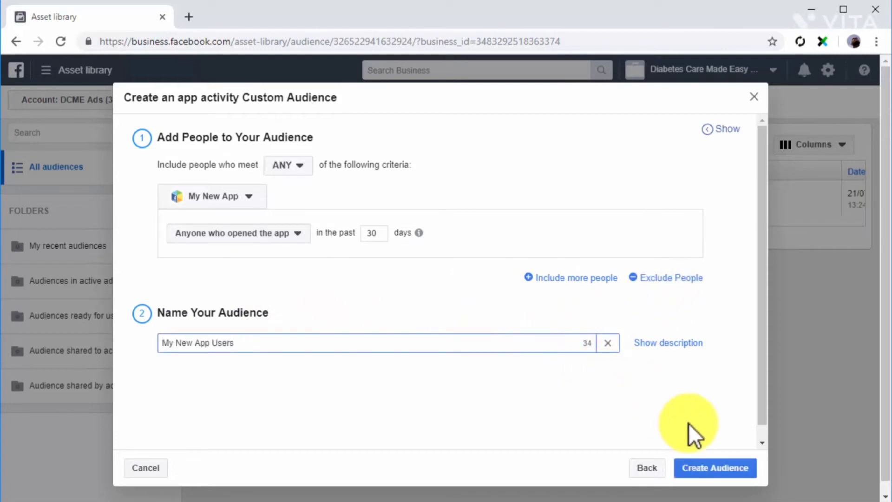
left_click(731, 469)
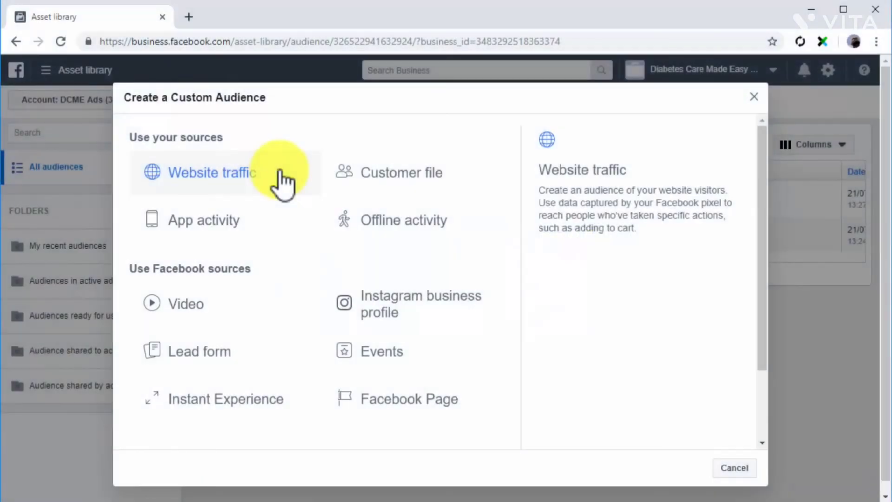
- Start a customer file audience without LTV, with data collected directly from customers
left_click(373, 184)
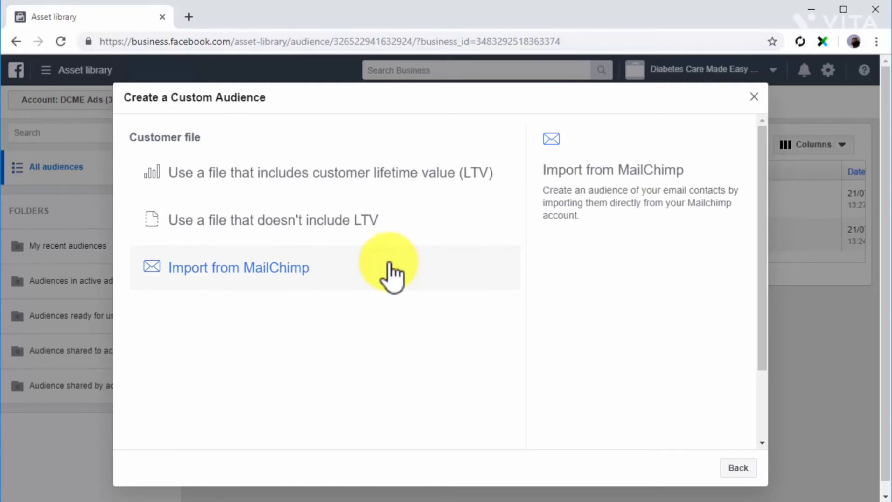
left_click(409, 222)
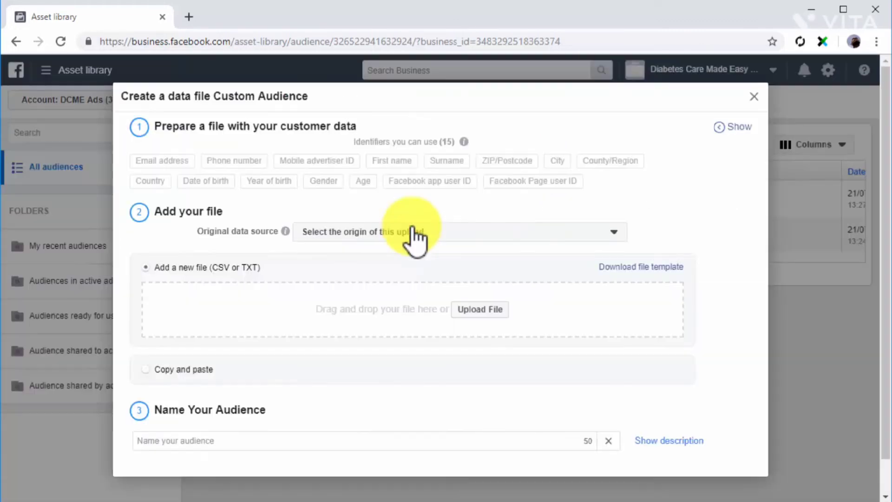
left_click(602, 238)
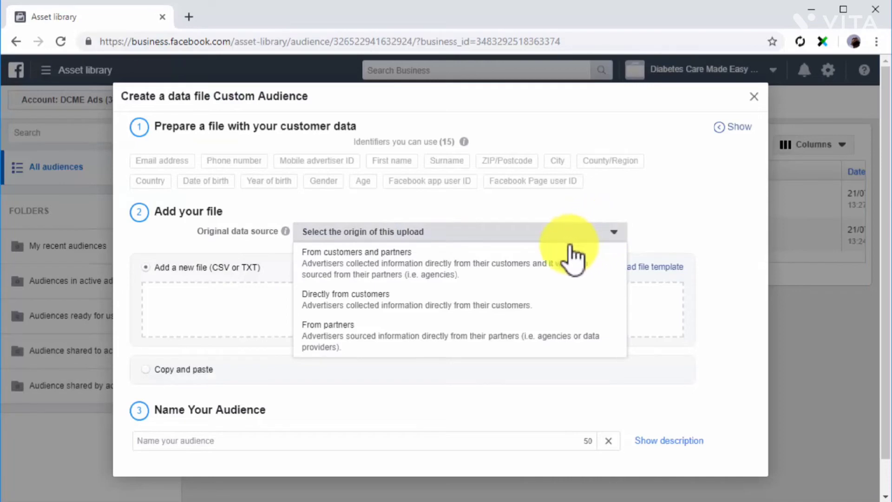
left_click(466, 301)
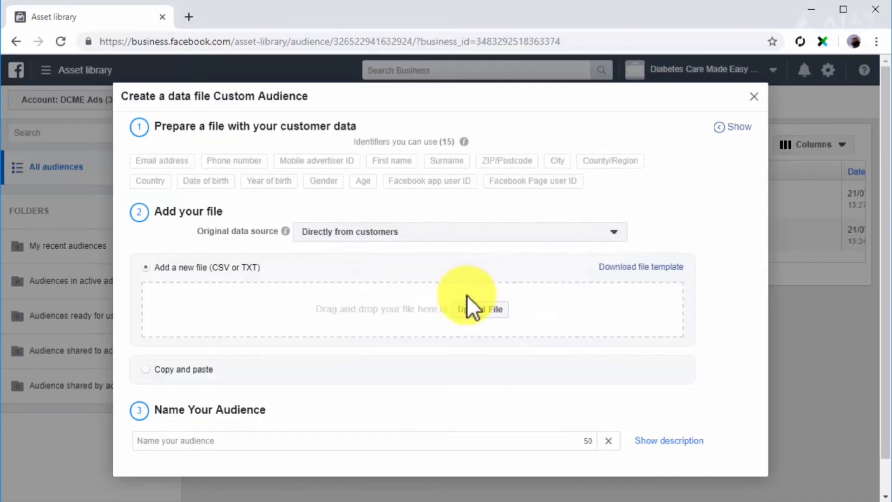
- Upload My Customer File.csv, confirm the column mapping, and create the audience
left_click(475, 307)
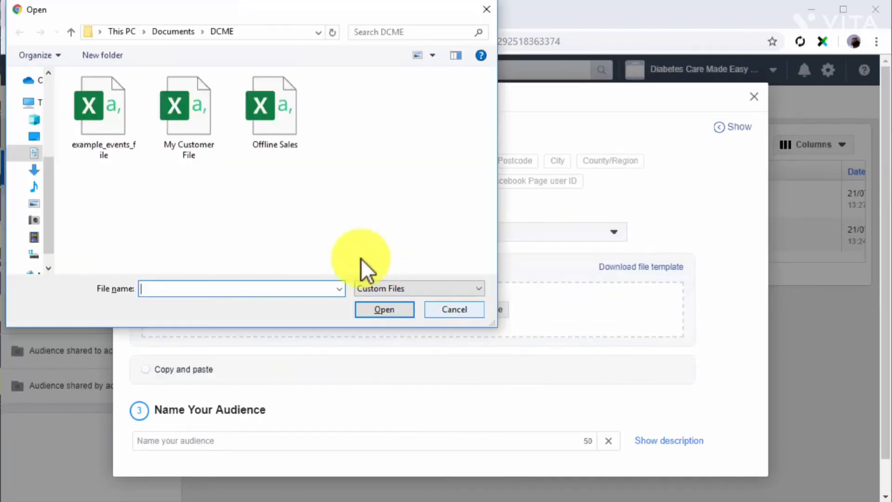
double_click(184, 128)
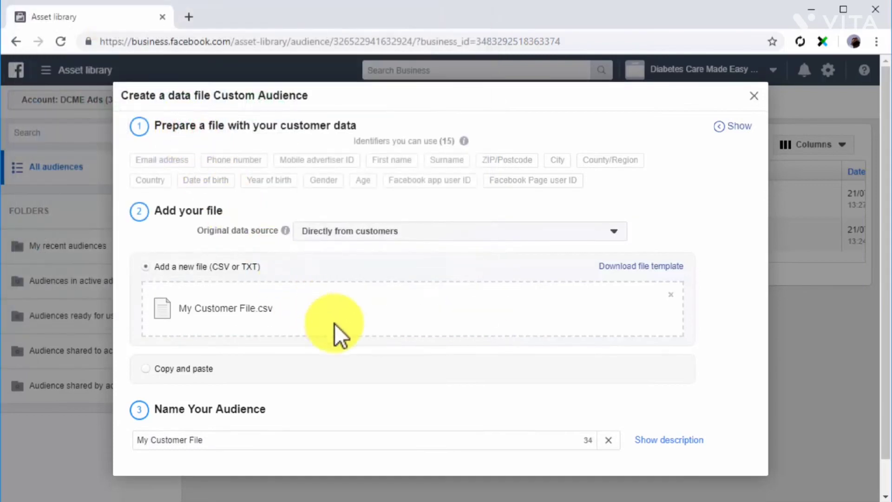
left_click(345, 410)
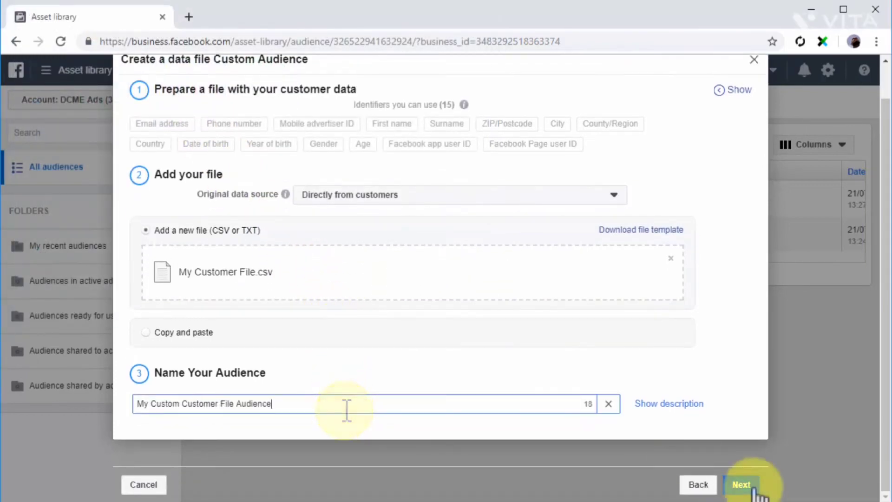
left_click(752, 487)
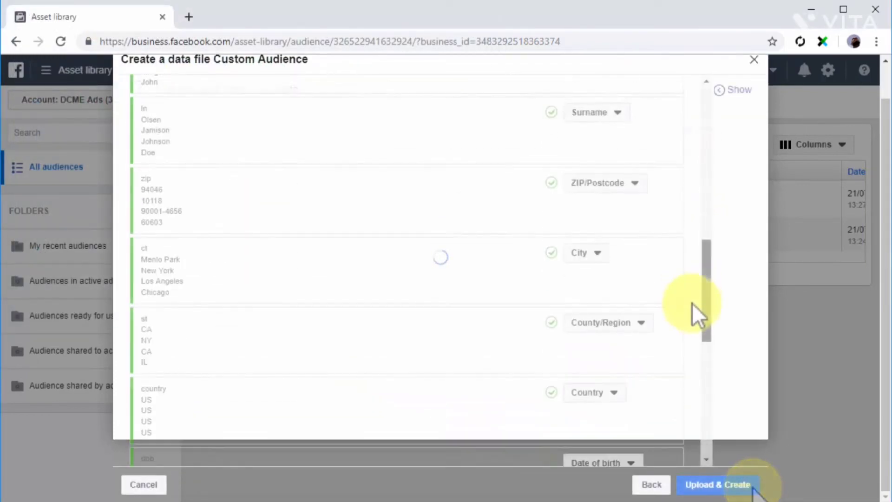
left_click_drag(692, 303, 689, 416)
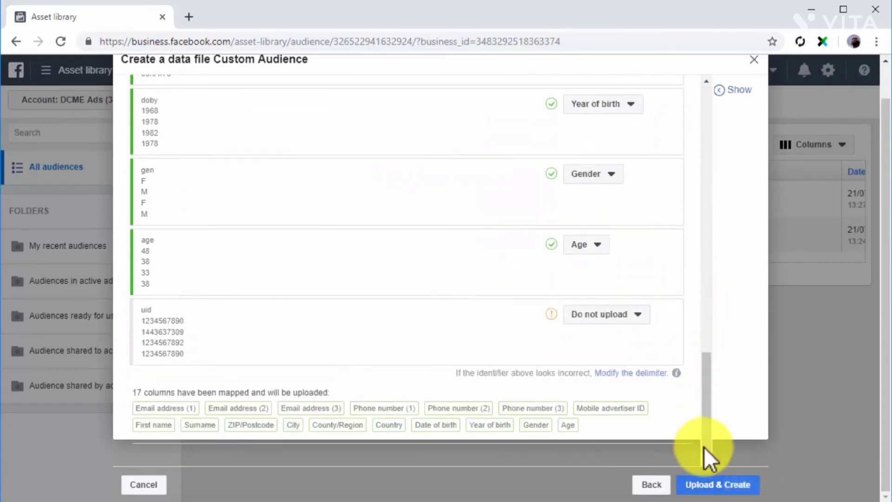
left_click(720, 485)
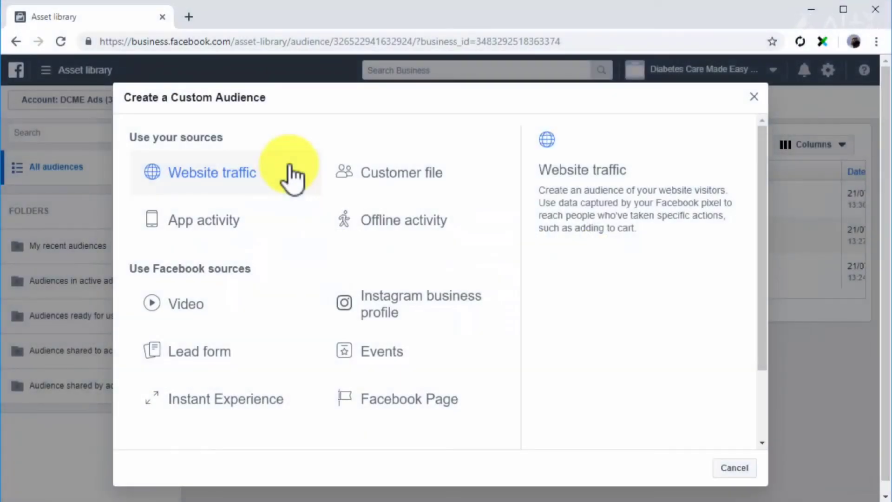
- Start an offline activity audience matching ANY criteria with the default offline event set
left_click(362, 221)
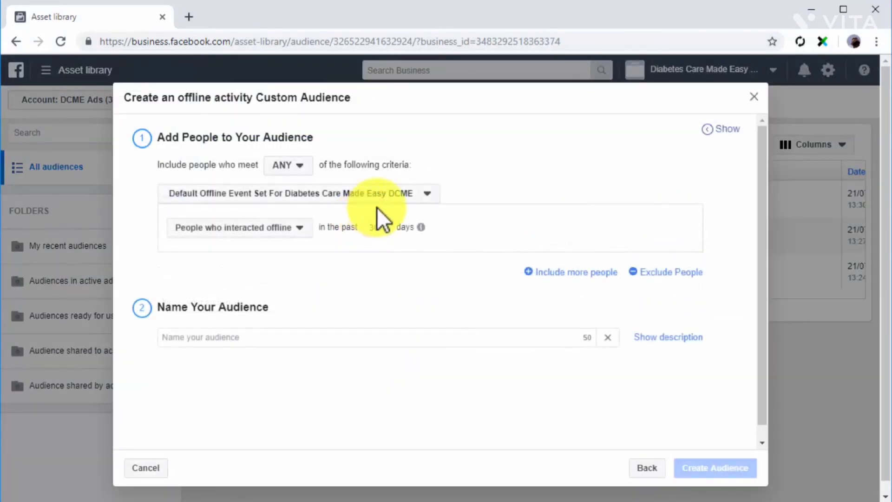
left_click(299, 169)
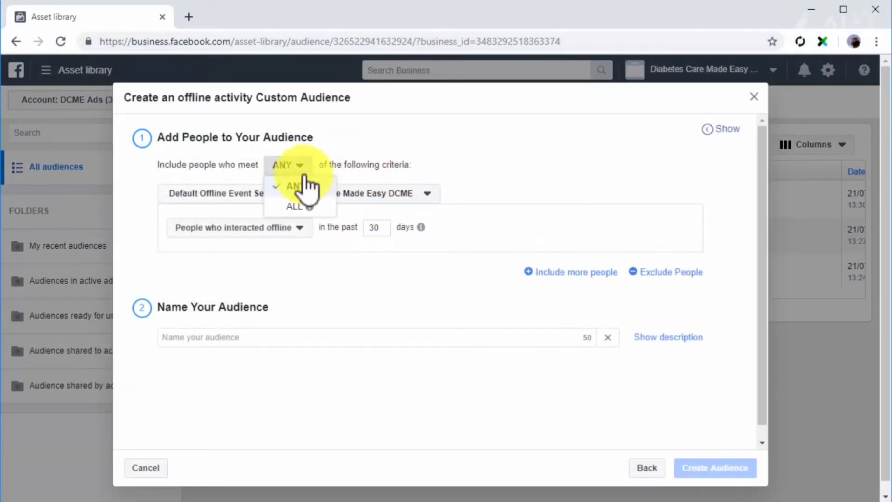
left_click(296, 186)
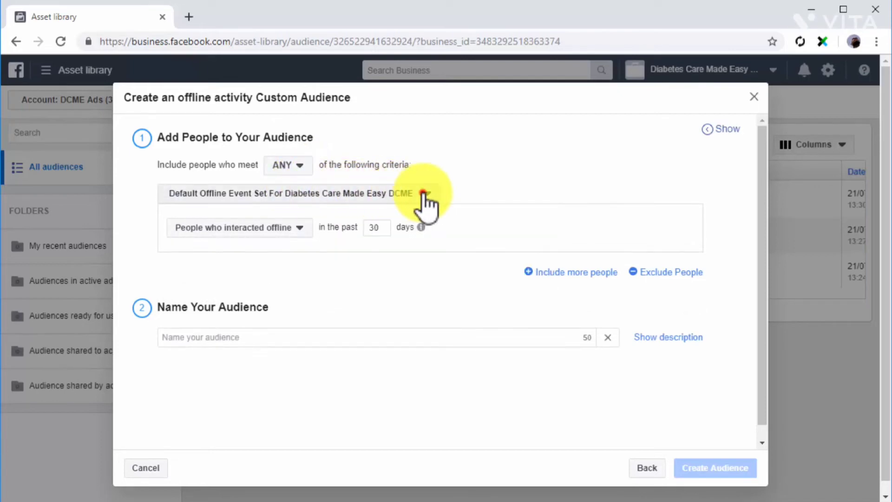
left_click(423, 194)
left_click(416, 219)
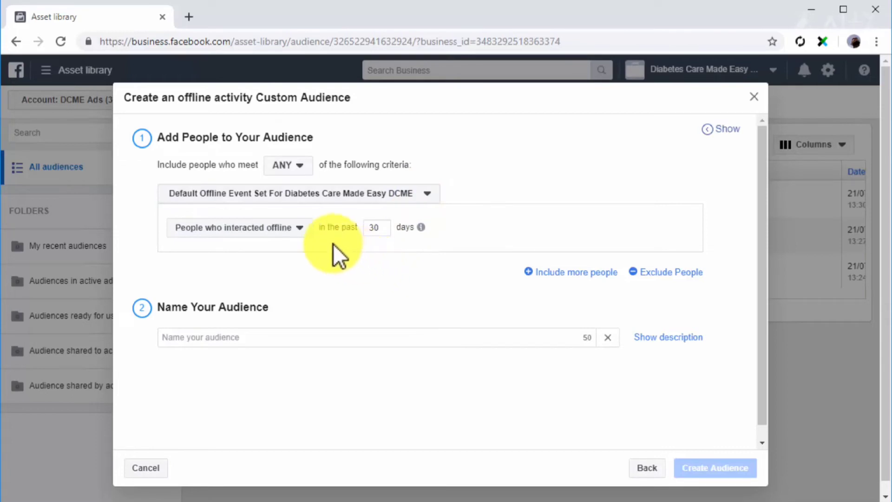
- Target people who interacted offline, name it 'Offline Audience', and create it
left_click(309, 234)
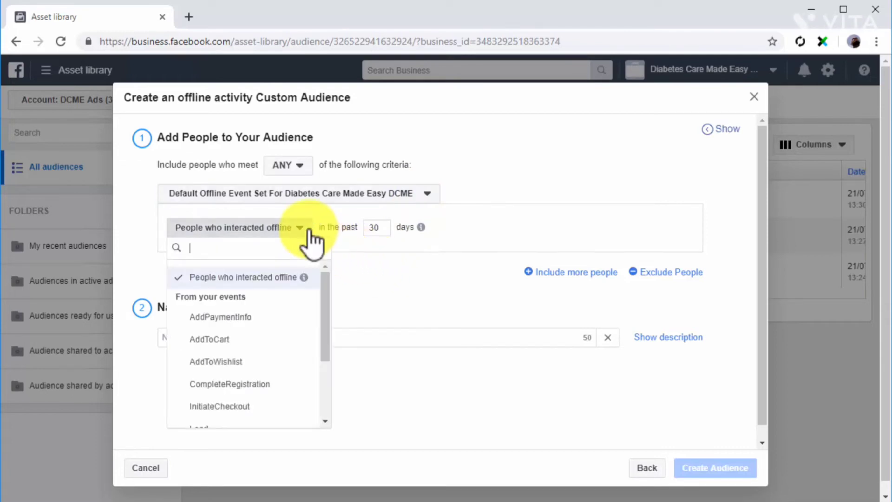
left_click(273, 279)
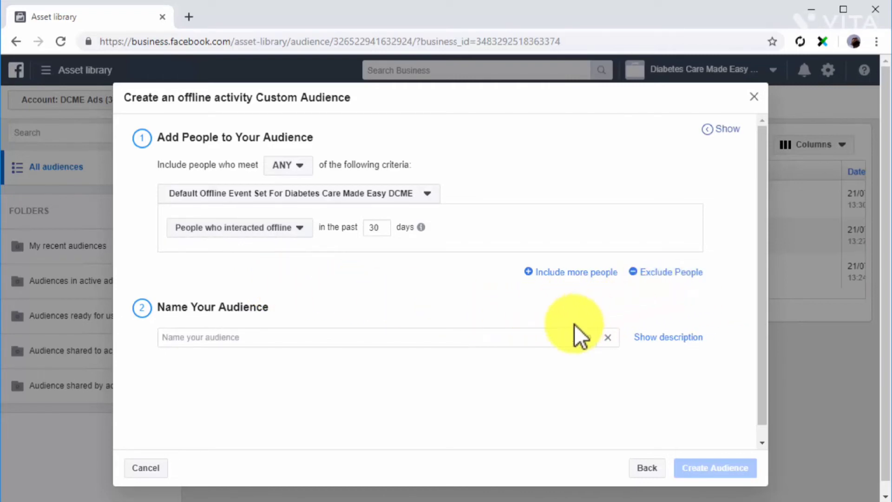
left_click(542, 331)
type("Offline Audience")
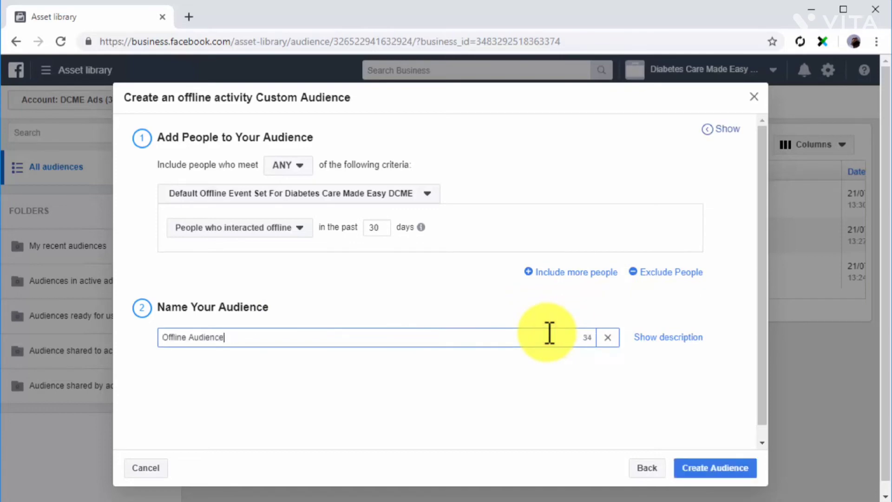
left_click(706, 467)
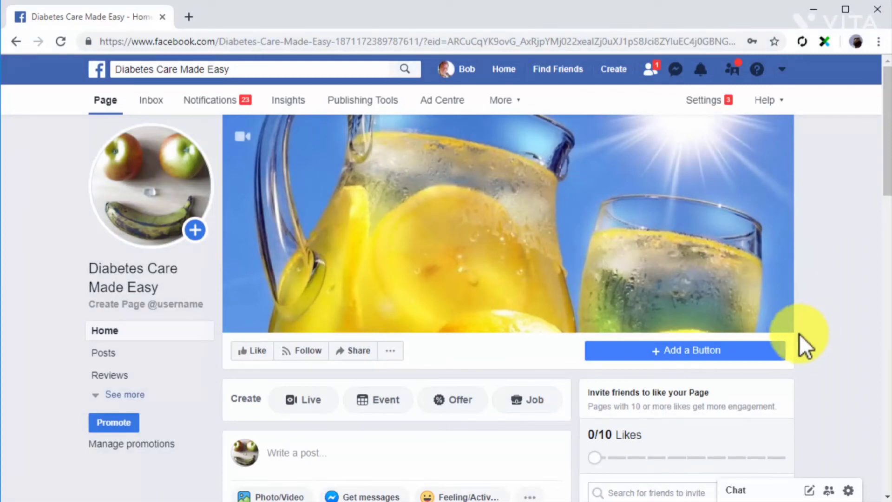
- Publish the DCME_2_Medium video described 'Diabetes Care Made Easy' on the page, then boost it
scroll(564, 402, "down", 2)
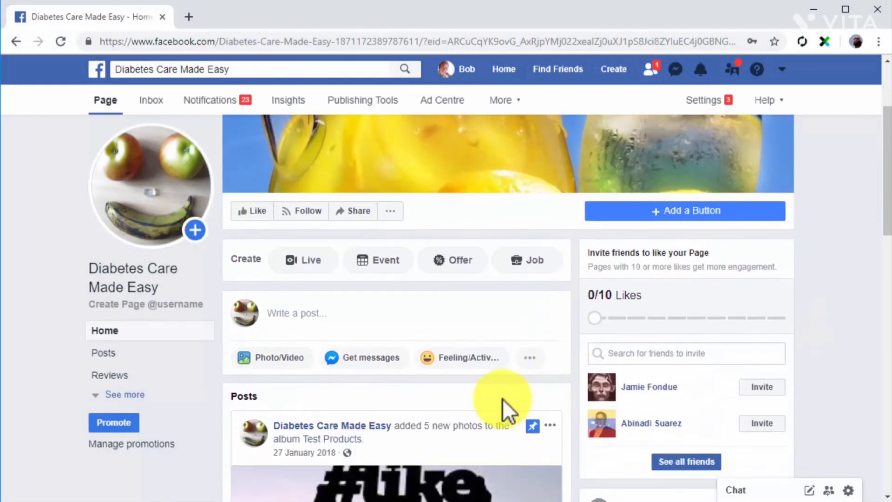
left_click(288, 359)
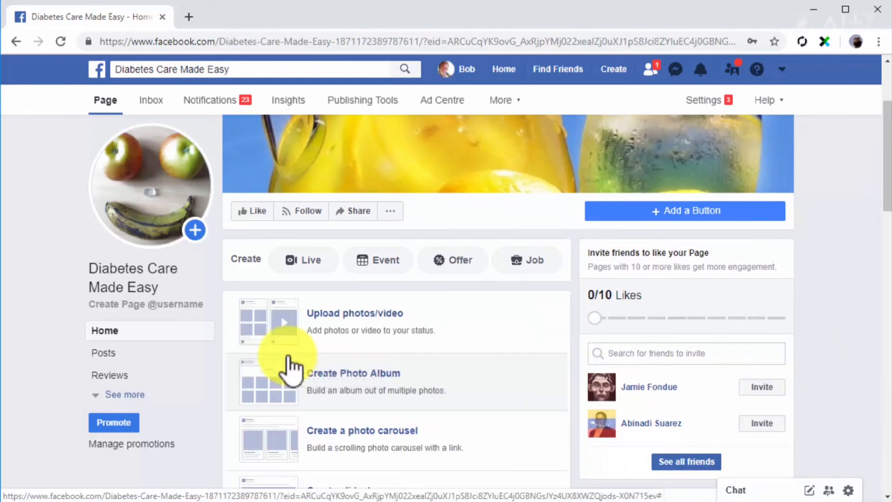
left_click(318, 338)
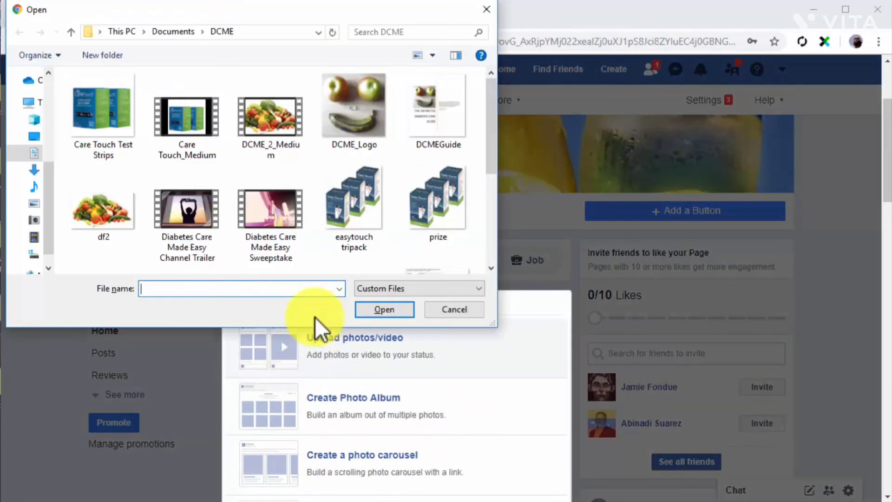
double_click(266, 137)
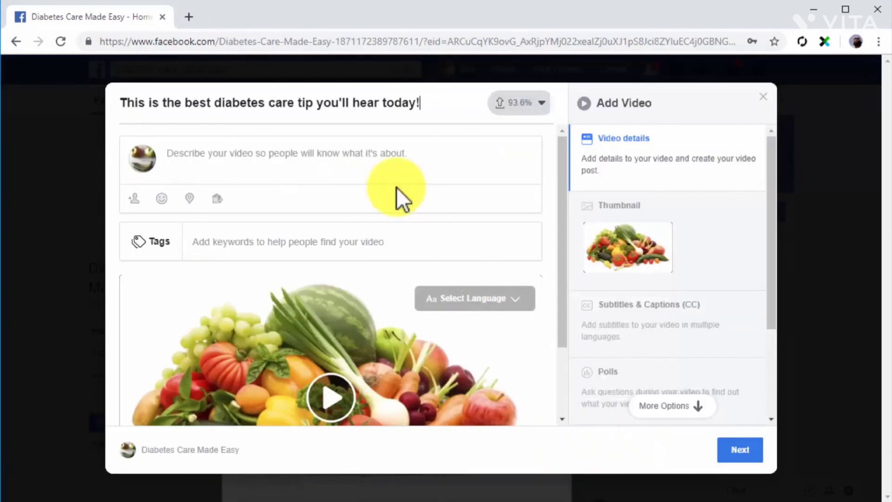
left_click(375, 154)
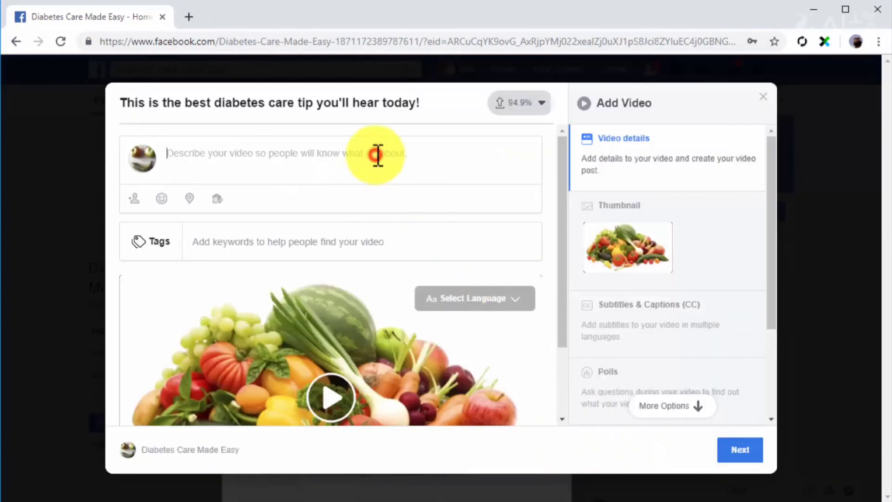
type("Diabetes Care Made Easy")
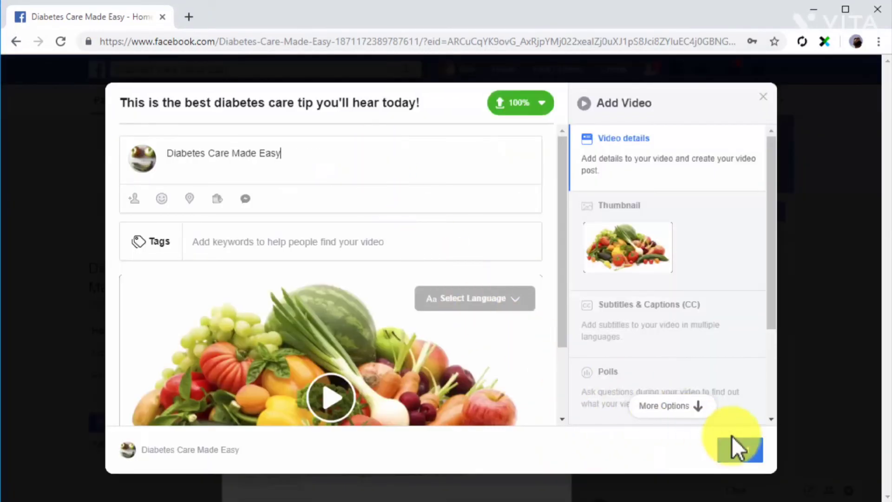
left_click(738, 451)
left_click(741, 450)
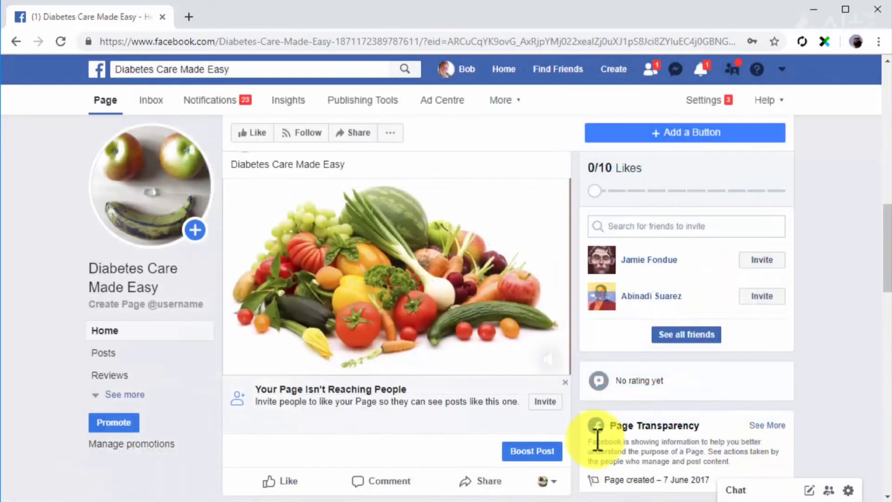
left_click(552, 455)
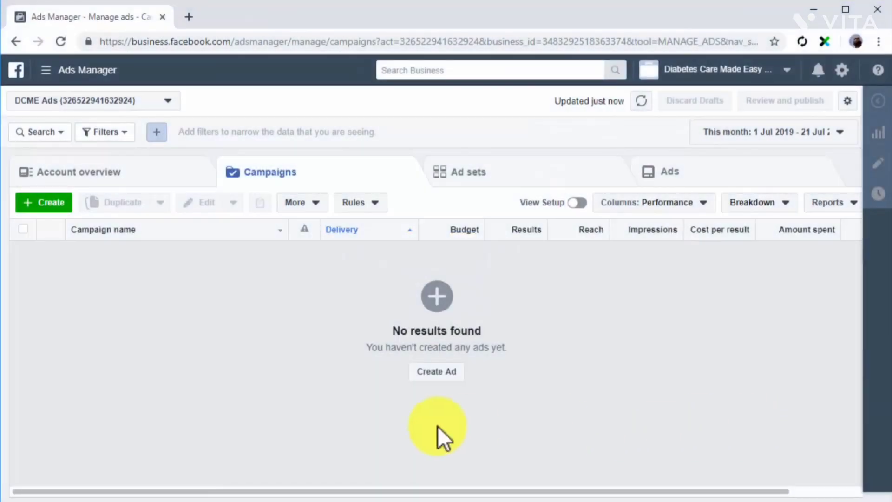
- Create a Lead Generation campaign and start a new lead form in its ad settings
left_click(418, 373)
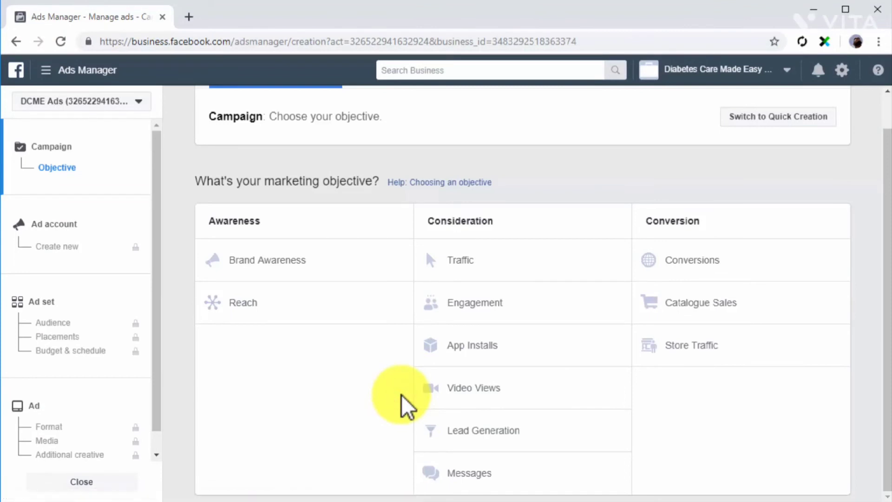
left_click(467, 440)
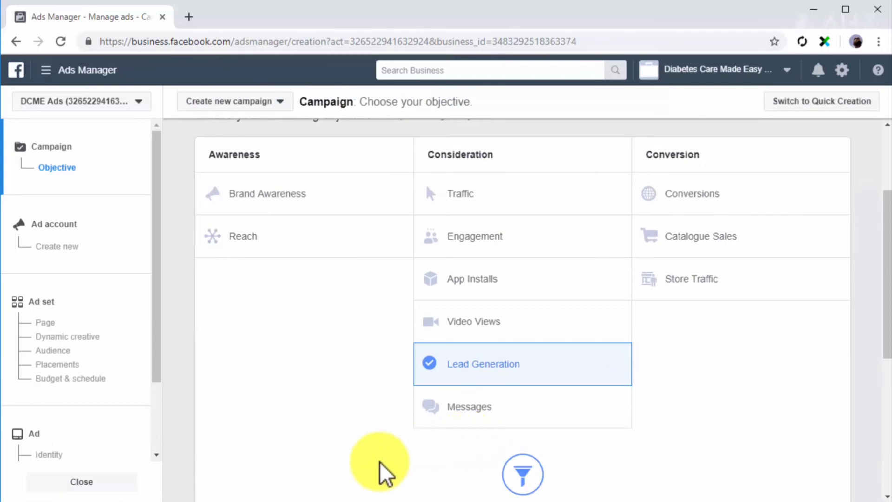
left_click(99, 305)
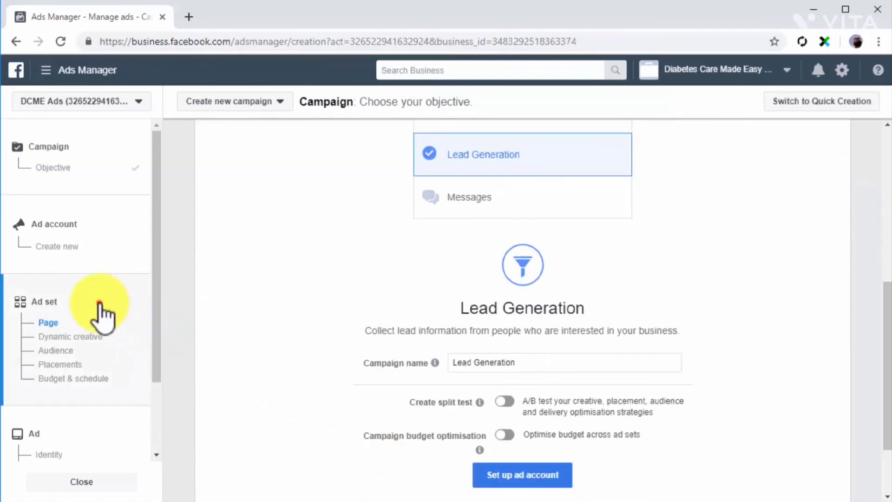
scroll(182, 365, "down", 3)
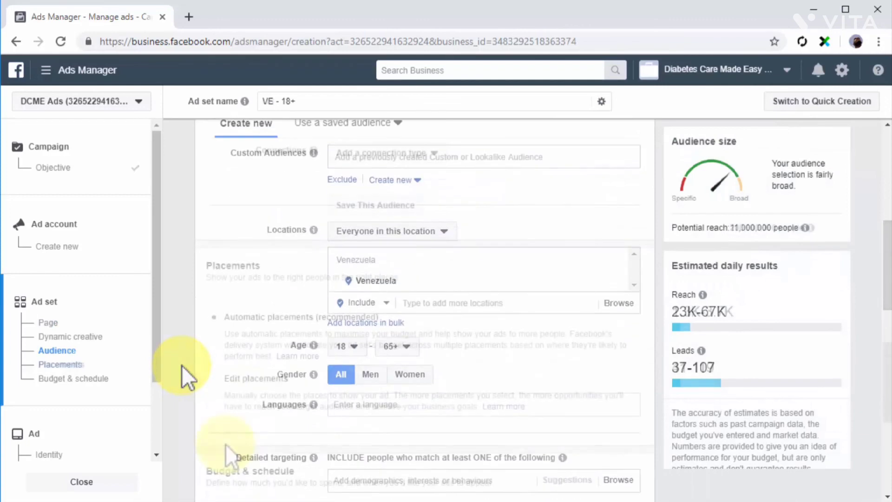
scroll(225, 444, "down", 5)
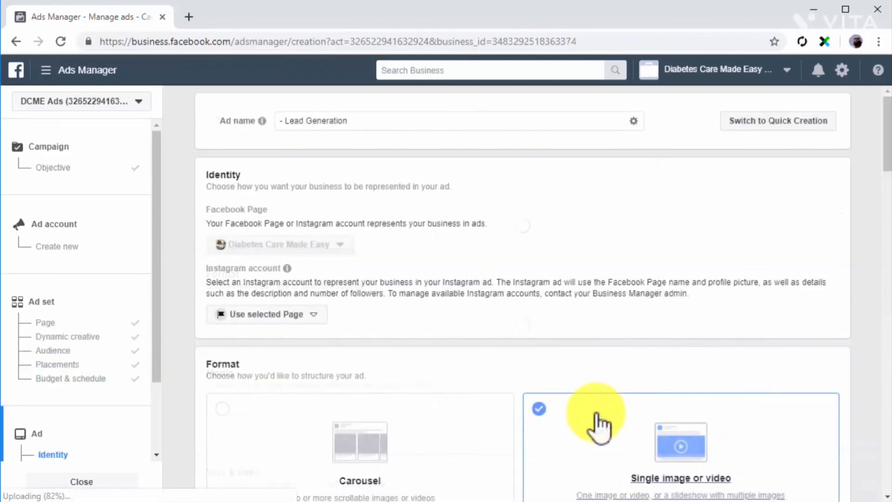
scroll(599, 425, "down", 2)
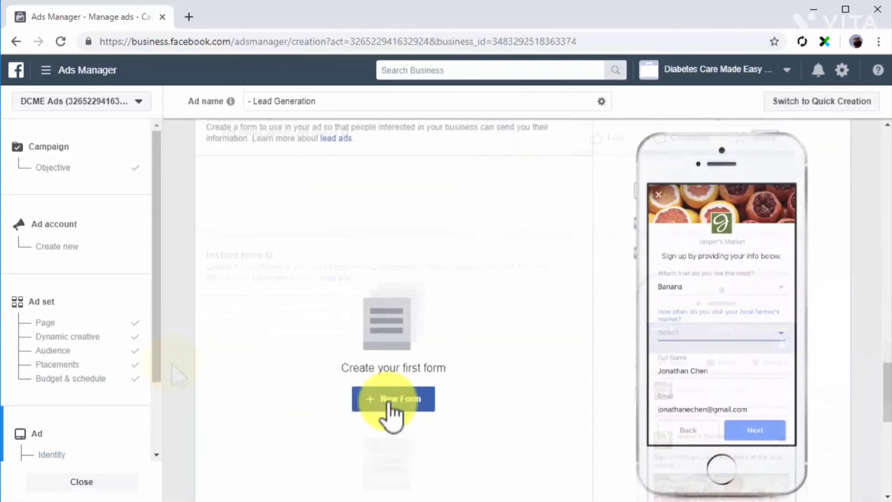
left_click(390, 400)
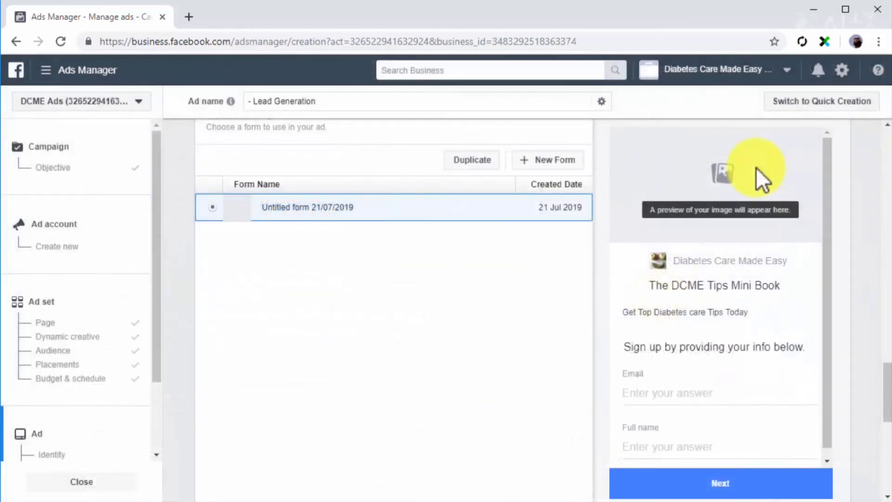
scroll(837, 381, "down", 9)
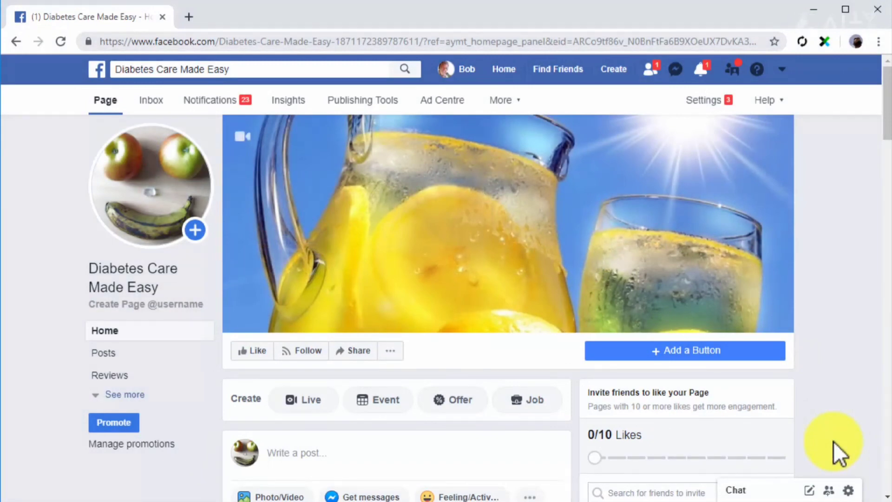
- Build, save and finish a new Instant Experience with a photo component from the post composer
scroll(825, 417, "down", 2)
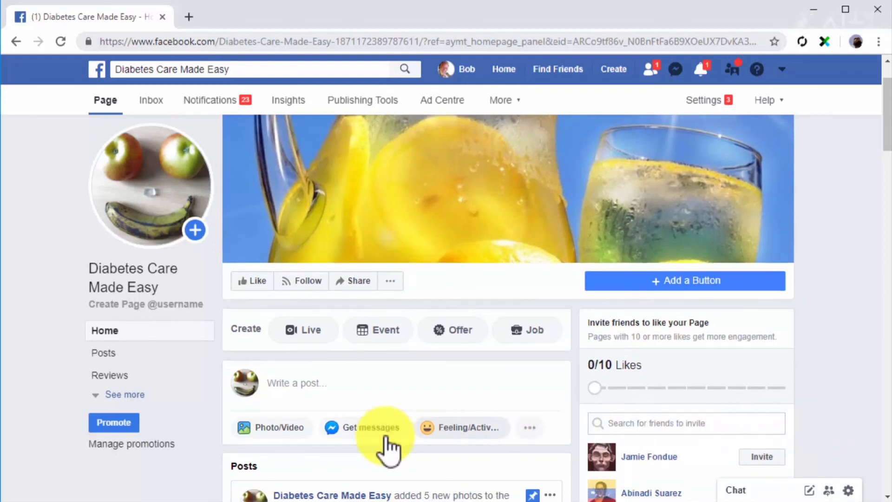
left_click(264, 434)
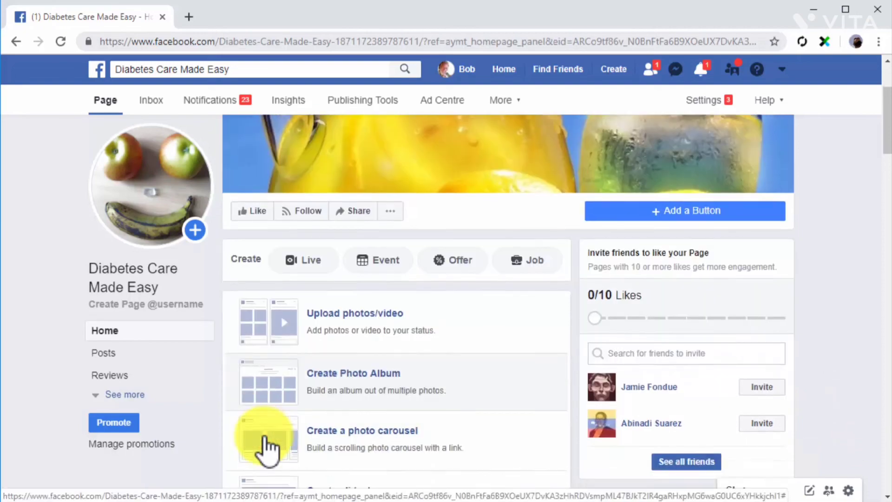
left_click(263, 435)
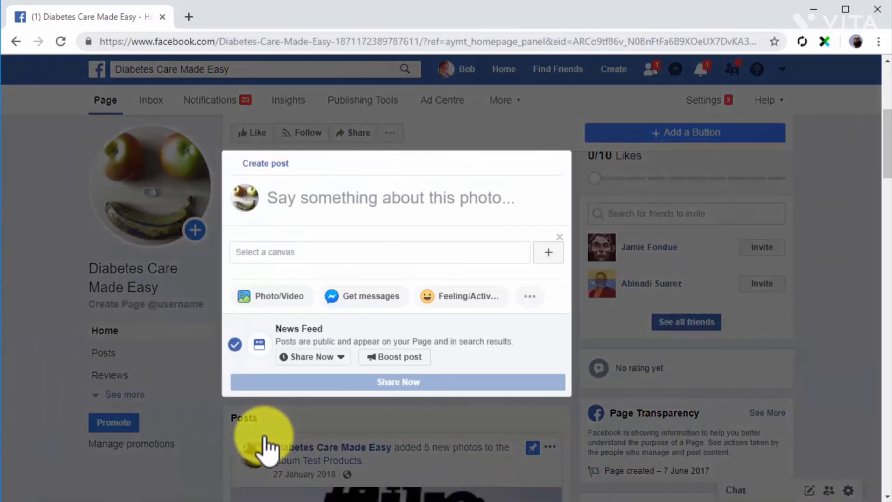
left_click(363, 205)
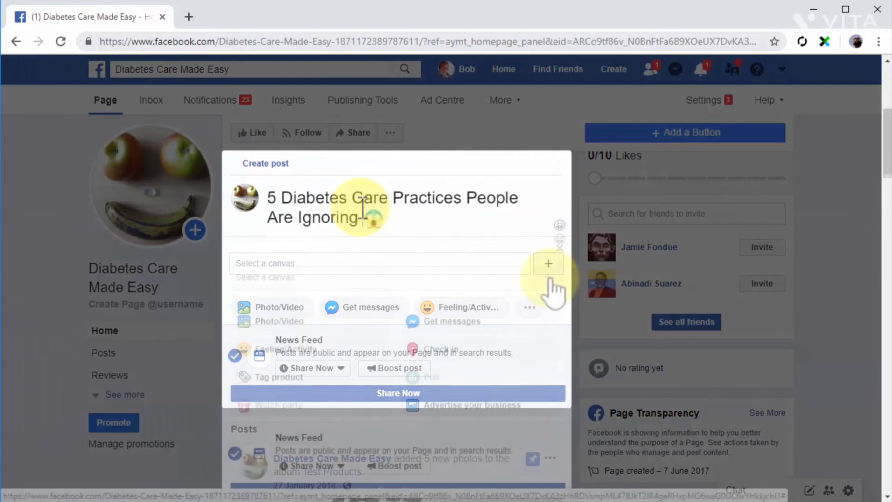
left_click(550, 278)
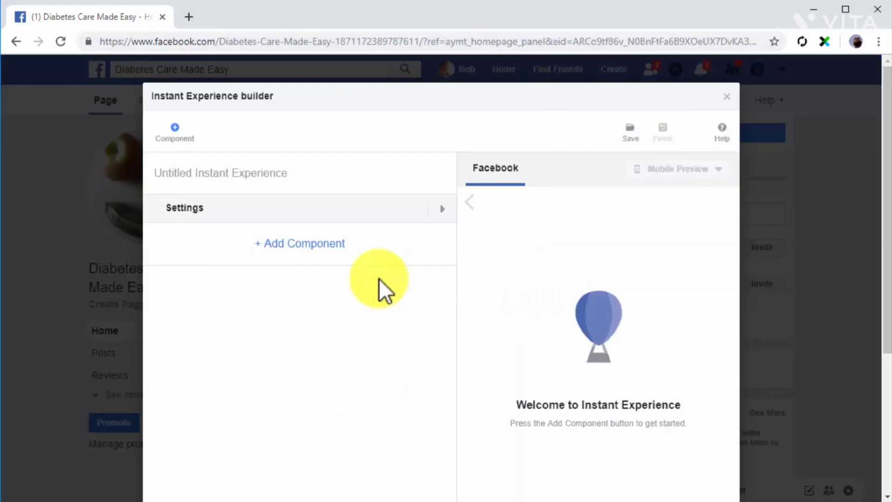
left_click(332, 247)
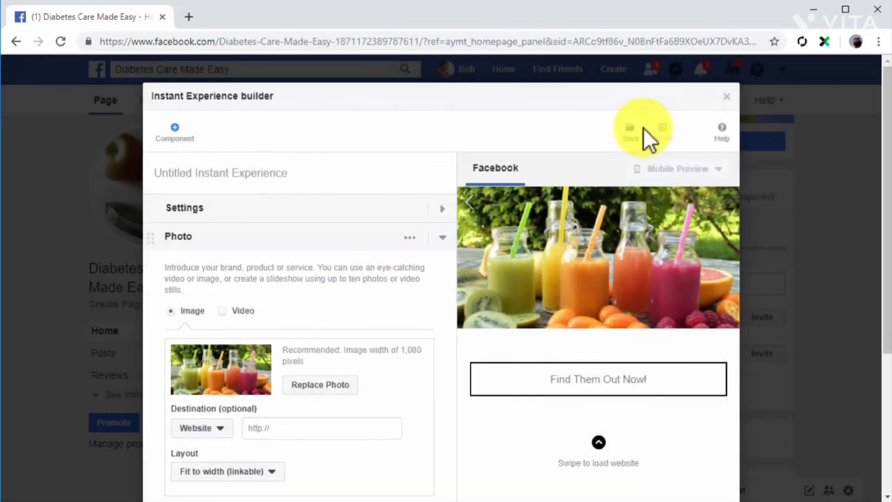
left_click(642, 130)
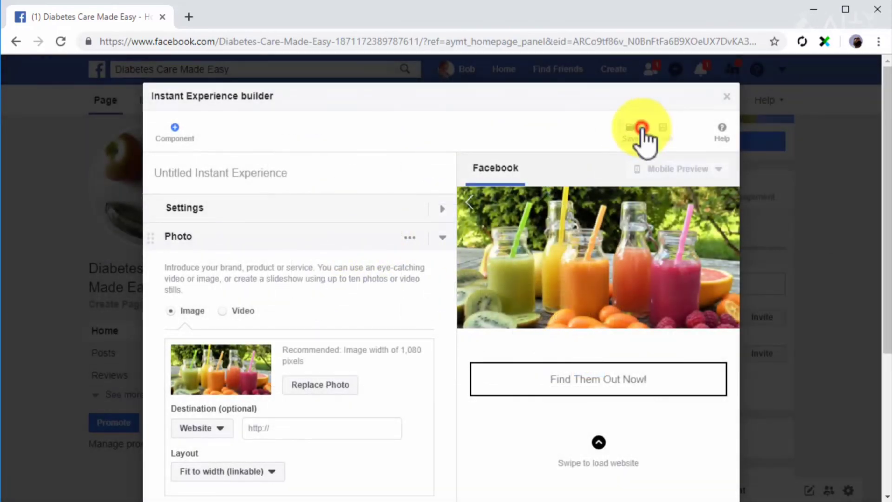
left_click(663, 128)
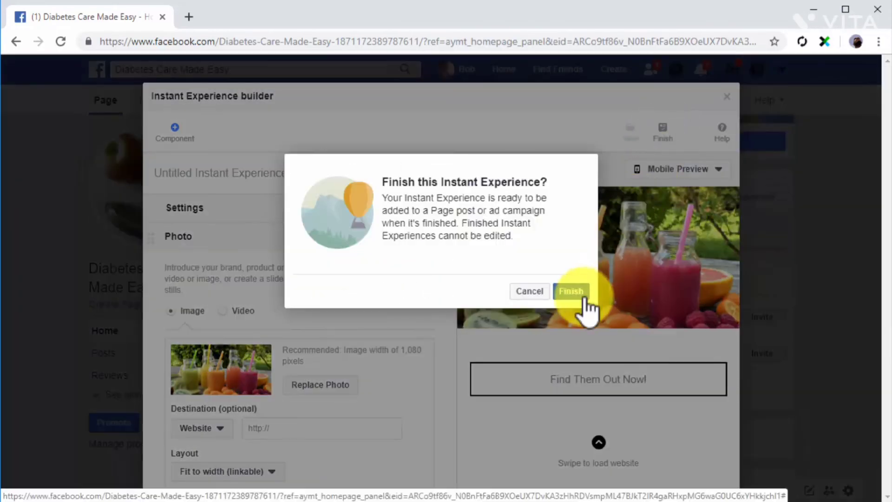
left_click(575, 291)
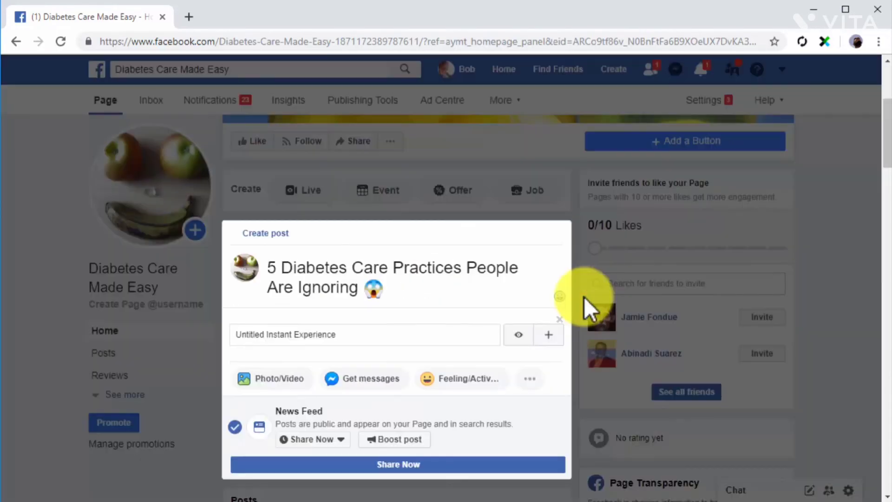
- Attach the Untitled Instant Experience and share the '5 Diabetes Care Practices People Are Ignoring' post
left_click(444, 334)
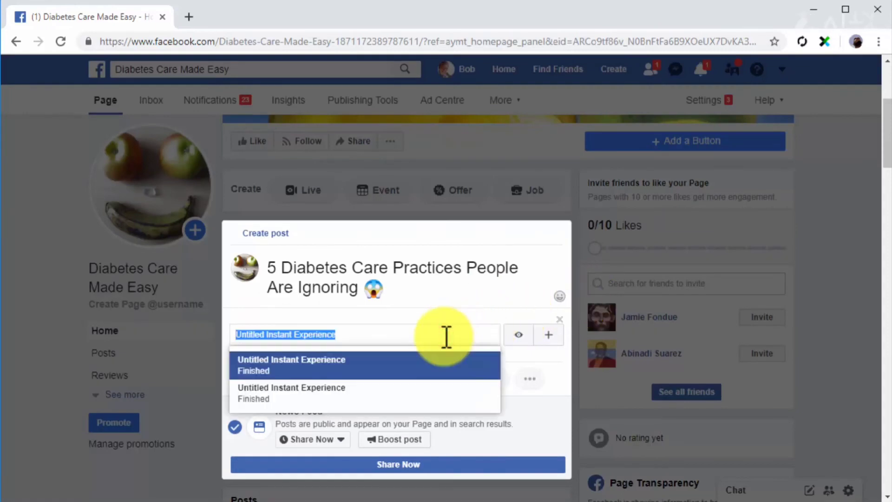
left_click(447, 370)
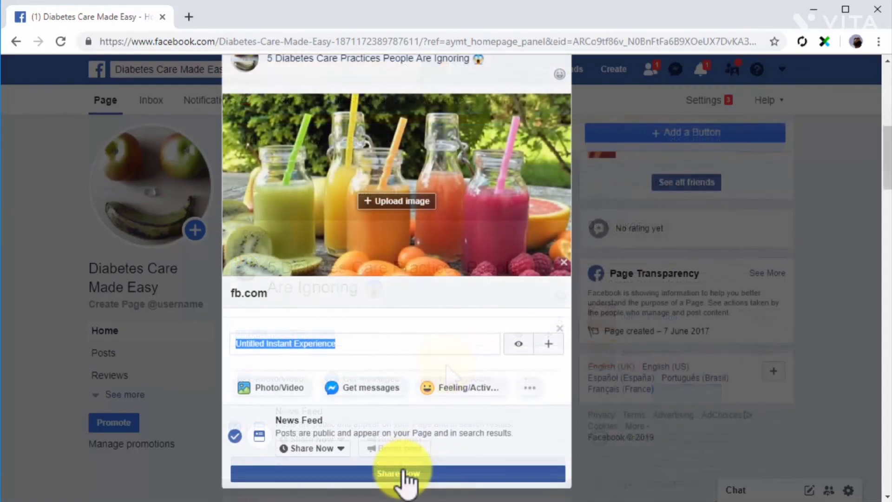
left_click(405, 474)
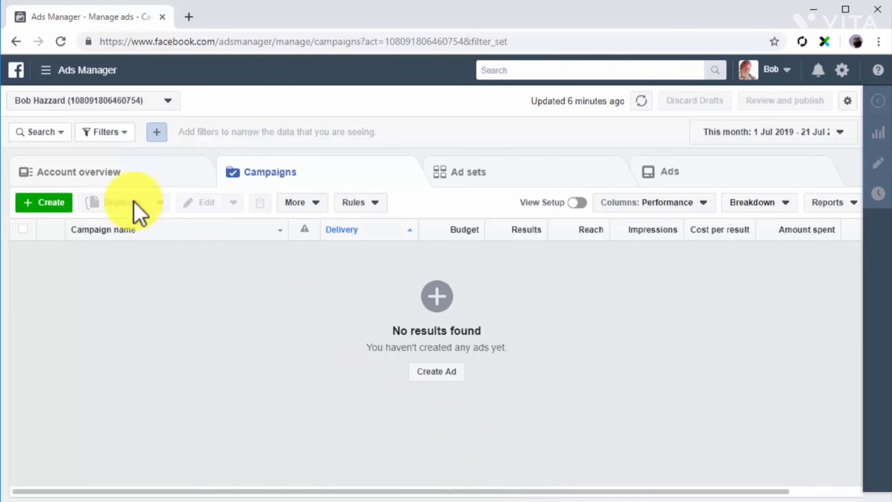
- Go to Business Settings > Instagram accounts and start adding an account
left_click(45, 72)
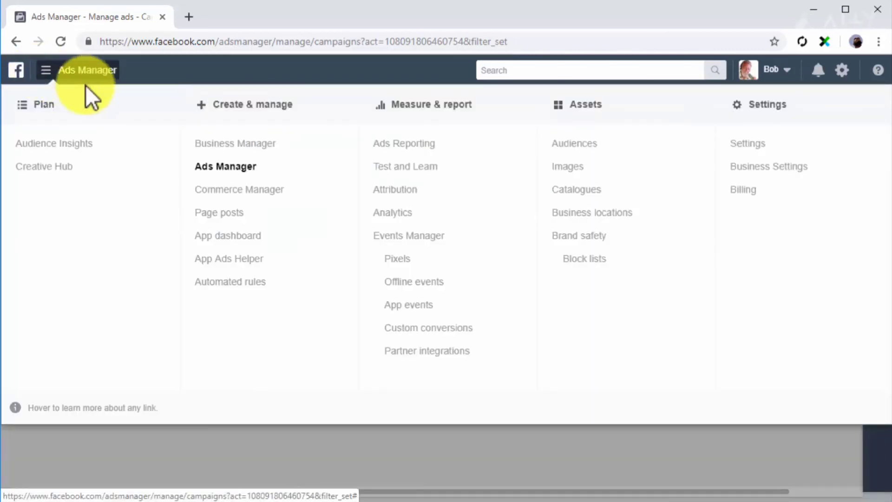
left_click(767, 169)
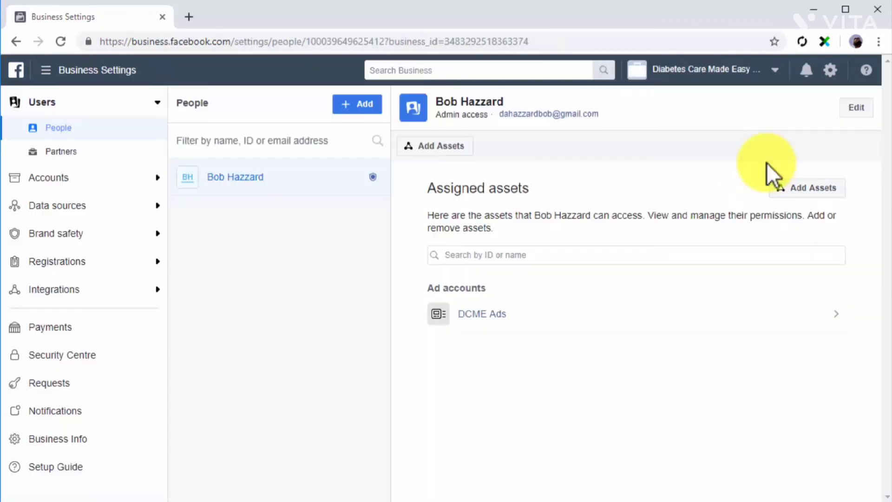
left_click(149, 177)
left_click(104, 276)
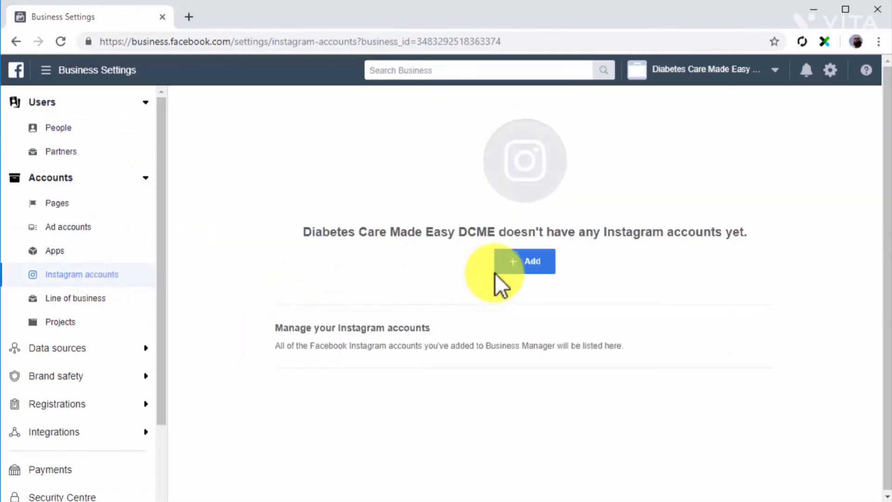
left_click(510, 264)
- Log in with the Instagram account's username and password
left_click(497, 249)
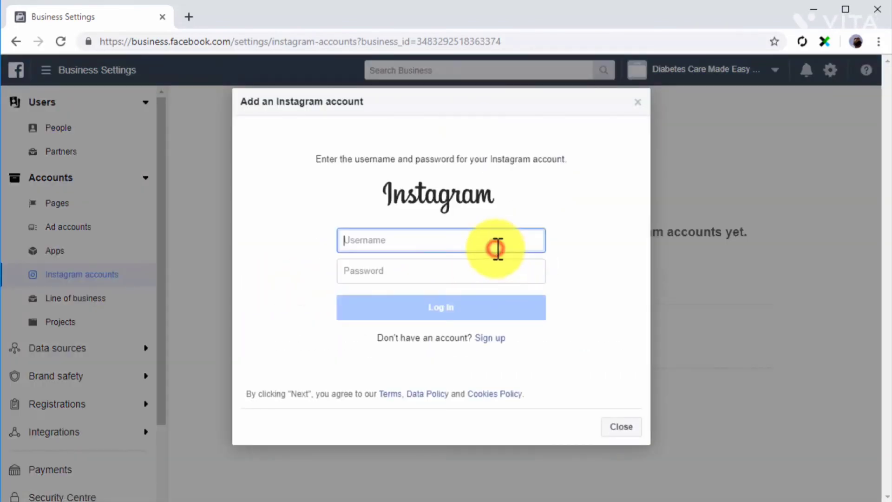
type("jamiefondue1")
left_click(483, 274)
type("••••••••••")
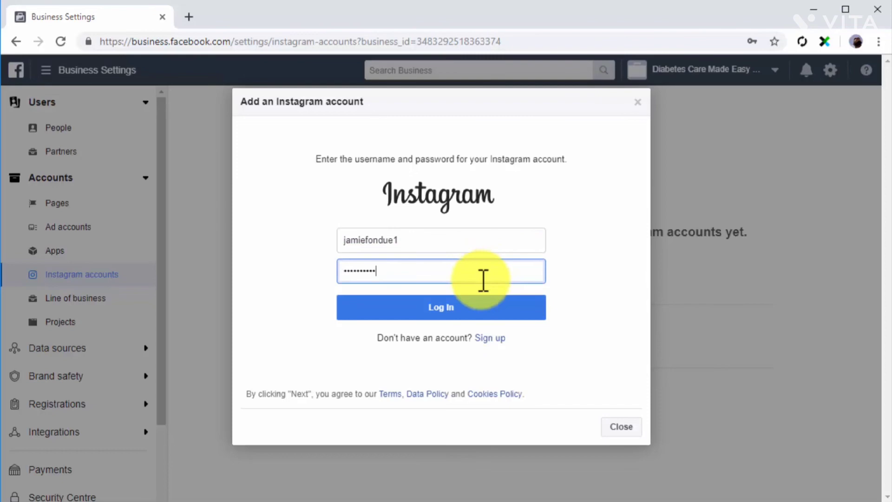
left_click(470, 306)
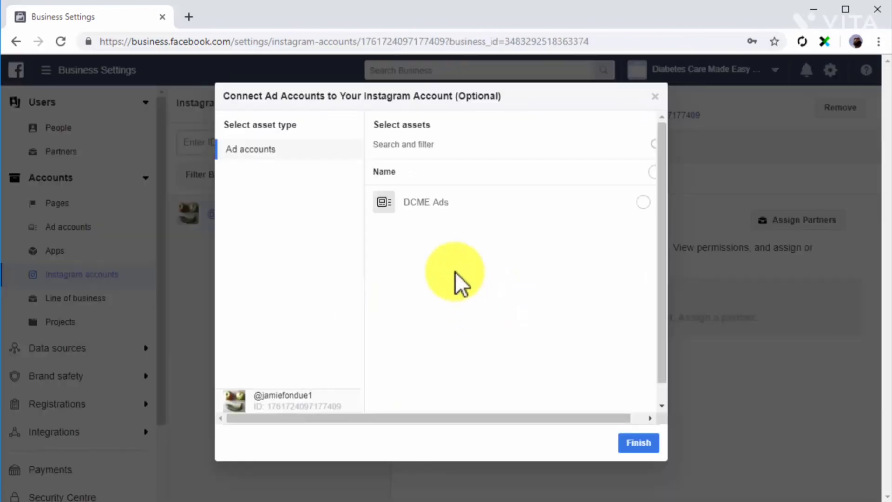
- Connect the DCME Ads ad account to the Instagram account and finish
left_click(431, 206)
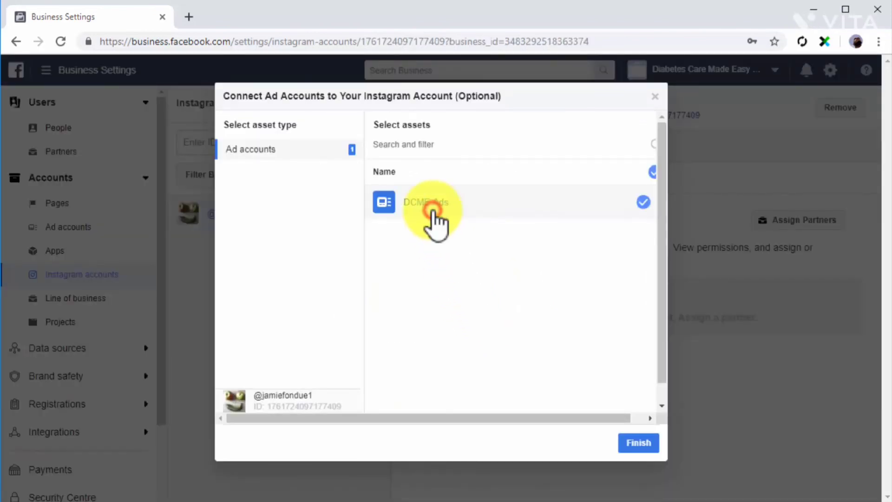
left_click(630, 440)
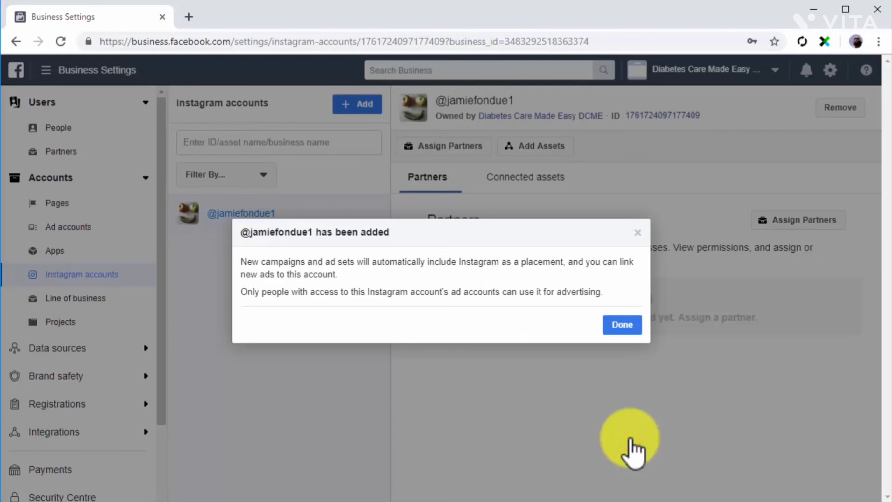
left_click(613, 323)
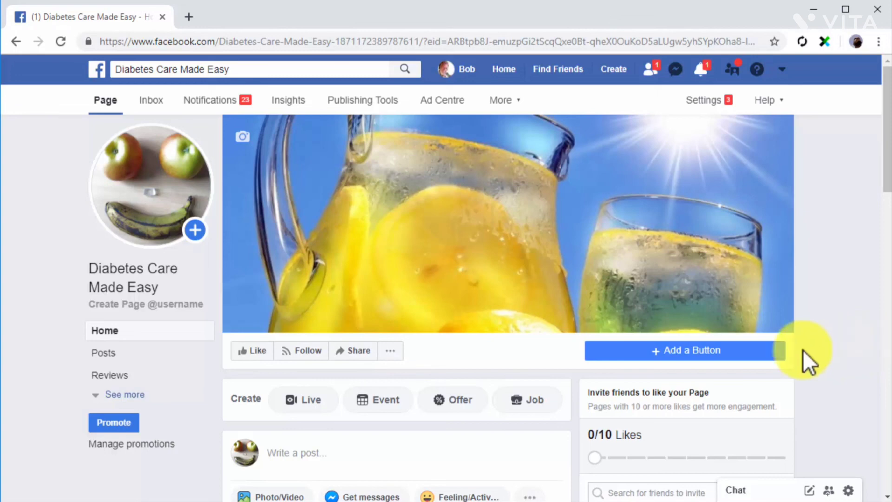
- Start a new page event with the juice photo, location Doral and description 'Try tasty healthy food from around the world!'
left_click(379, 401)
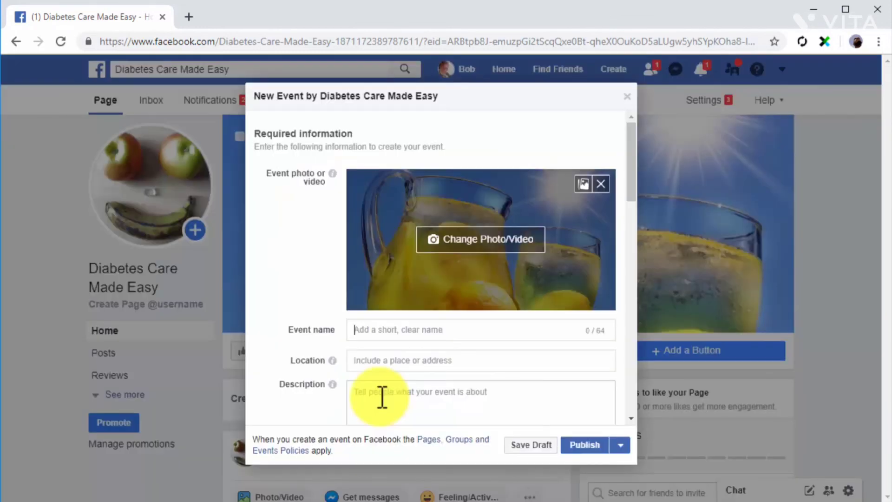
left_click(458, 239)
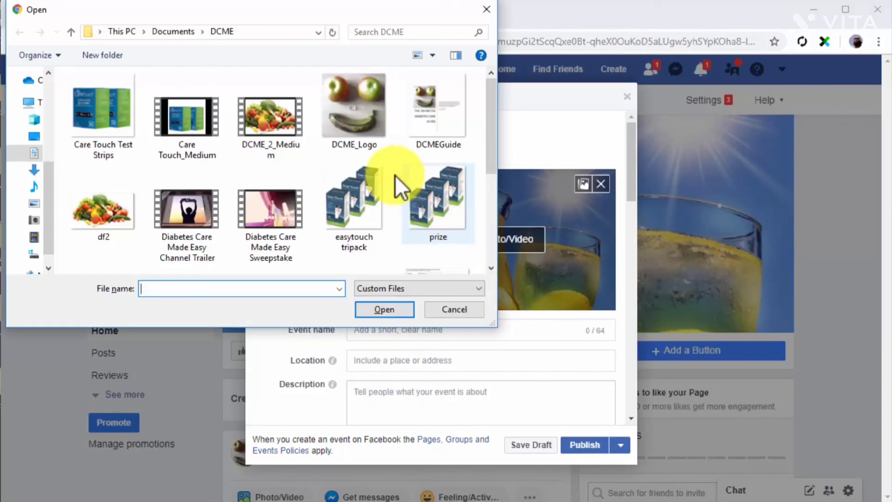
double_click(367, 134)
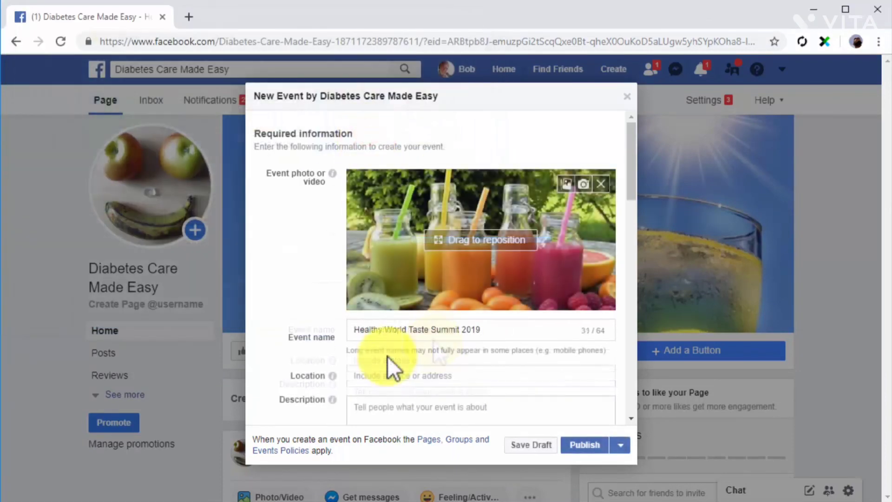
left_click(393, 376)
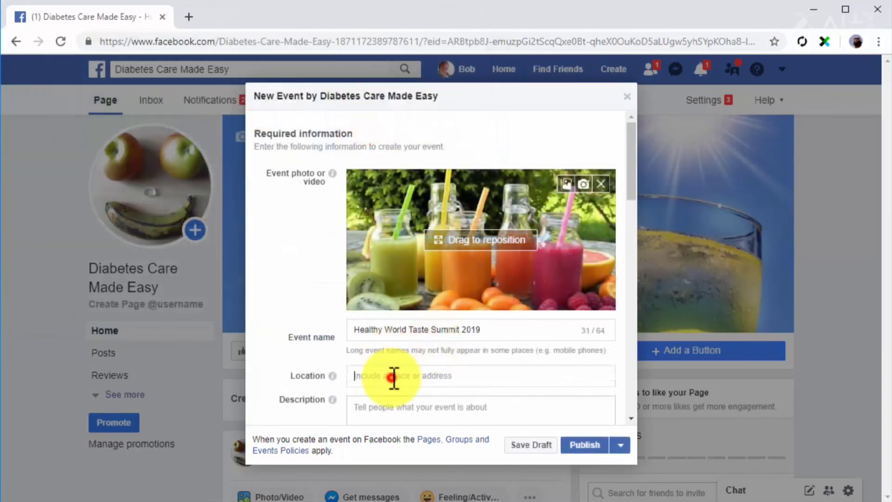
type("Doral")
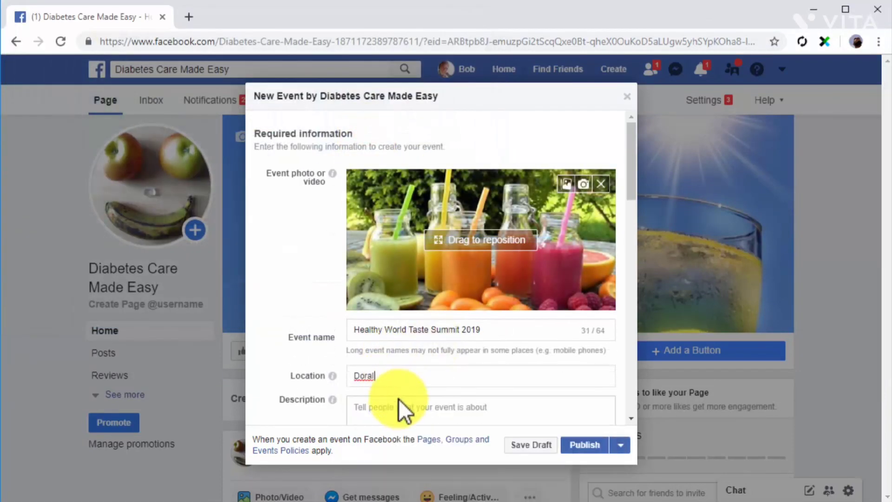
left_click(400, 401)
type("Try tasty healthy food from around the world!")
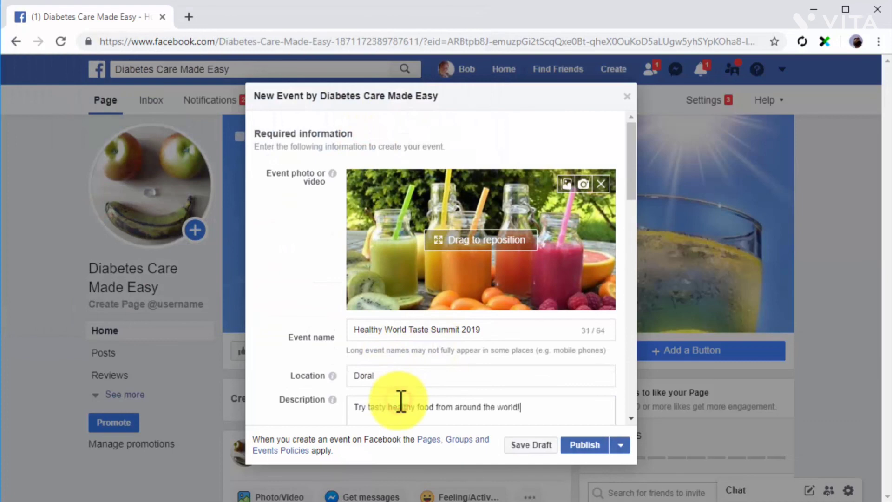
- Set the event category to Causes and add the keyword 'diabetes care'
scroll(400, 401, "down", 3)
left_click(456, 324)
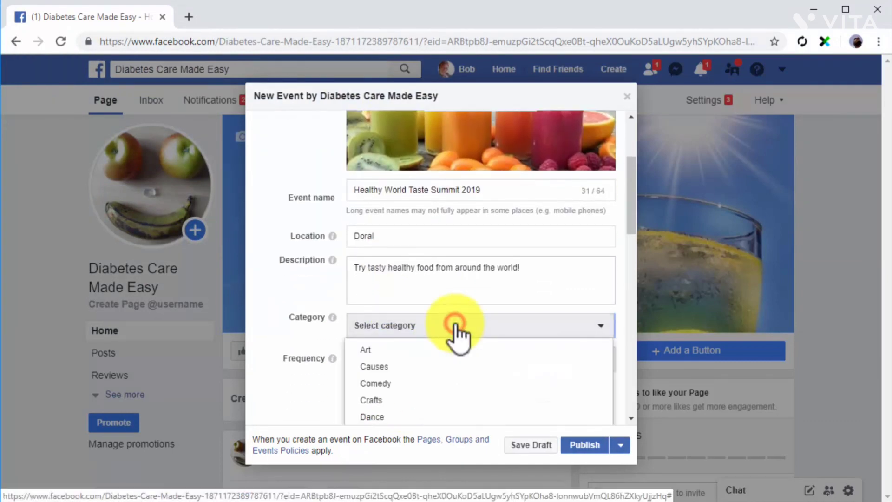
left_click(386, 367)
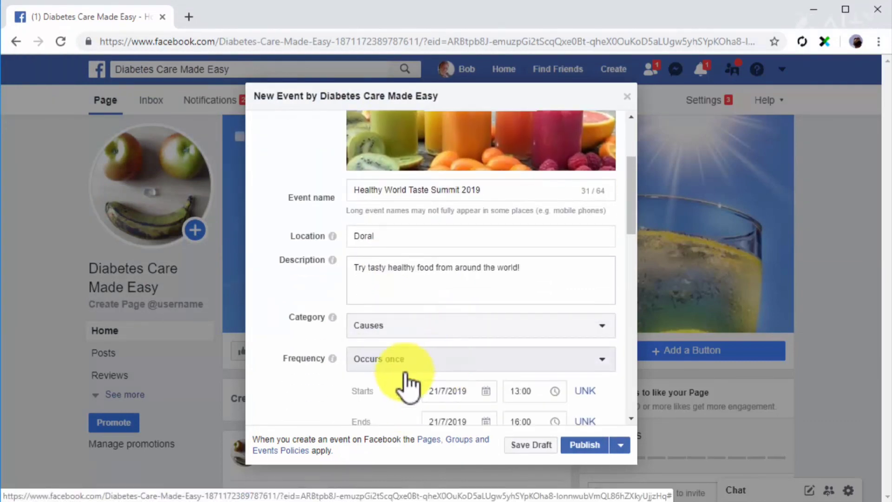
scroll(332, 395, "down", 5)
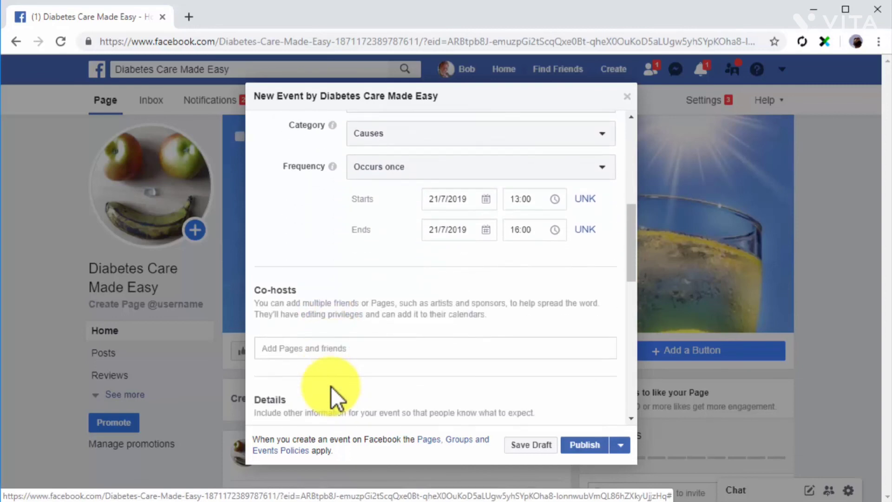
scroll(331, 386, "down", 3)
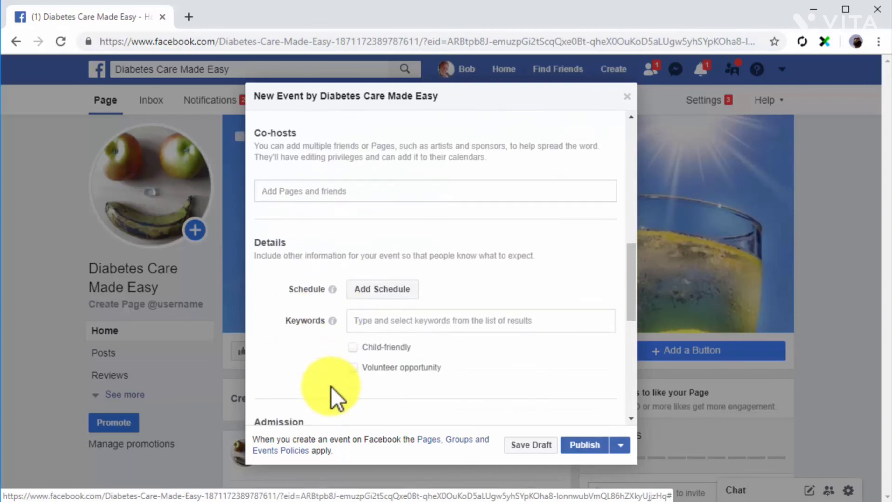
left_click(384, 321)
type("diabetes care")
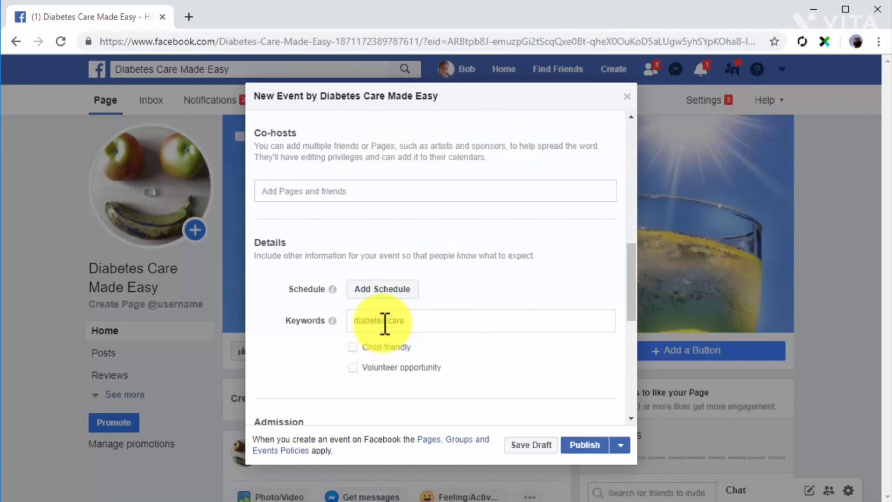
- Mark the event child-friendly and a volunteer opportunity, then publish it
left_click(356, 352)
left_click(352, 363)
scroll(352, 364, "down", 5)
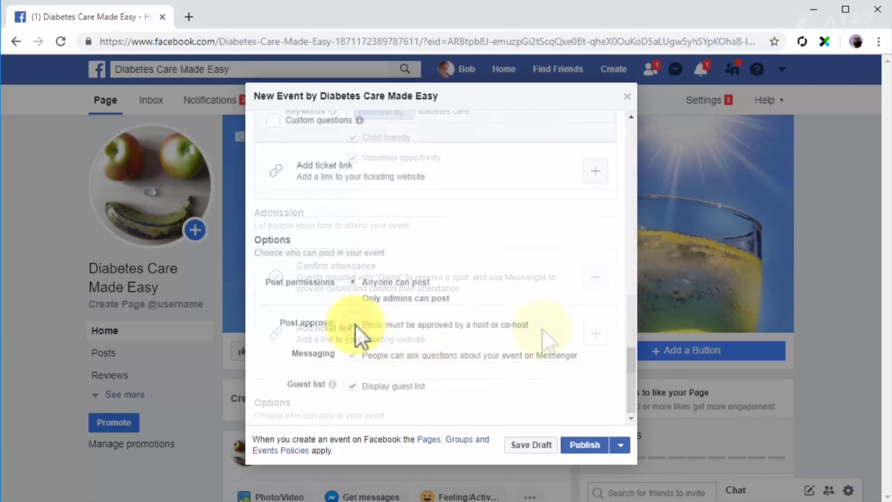
left_click(564, 438)
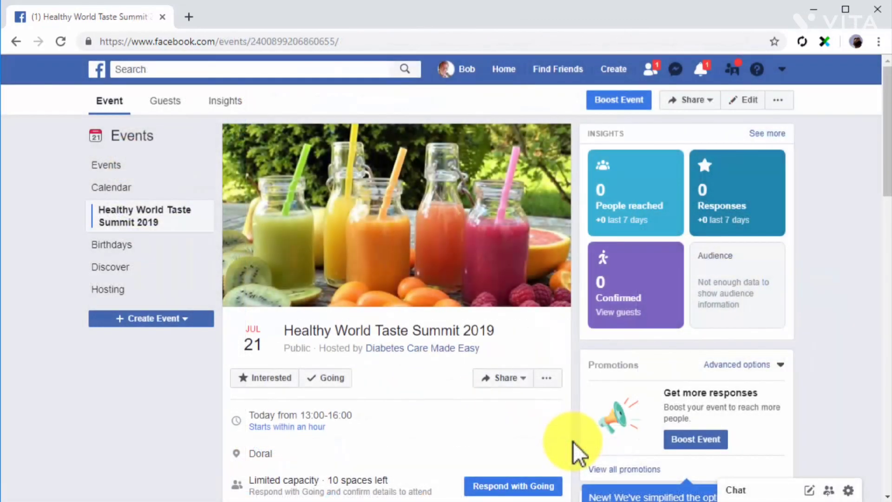
left_click(683, 441)
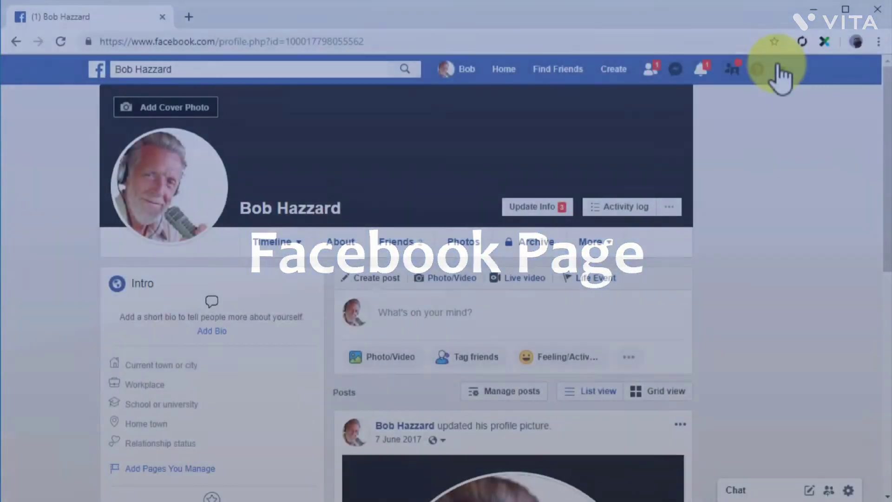
- Switch to the Diabetes Care Made Easy page and scroll through its posts past the new event
left_click(779, 70)
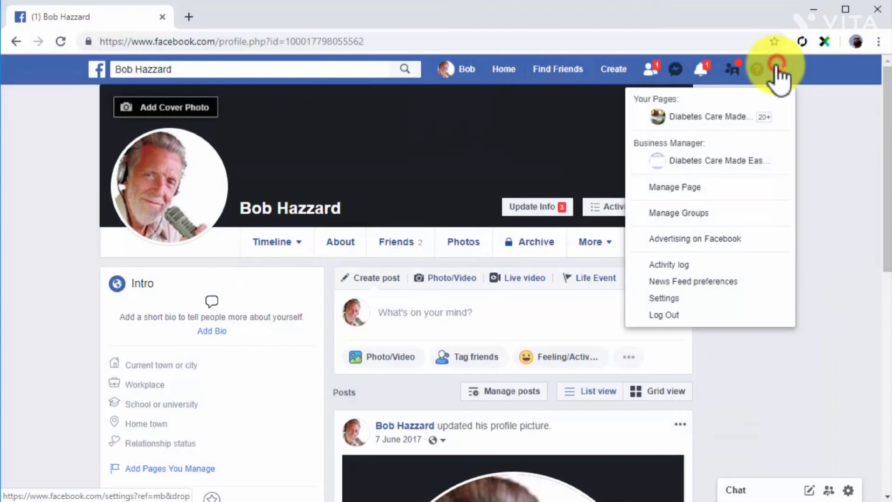
left_click(723, 119)
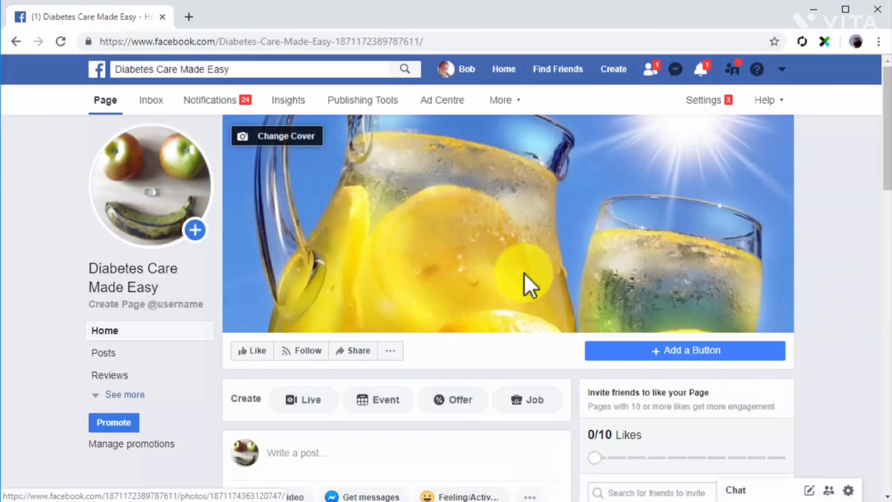
scroll(575, 450, "down", 7)
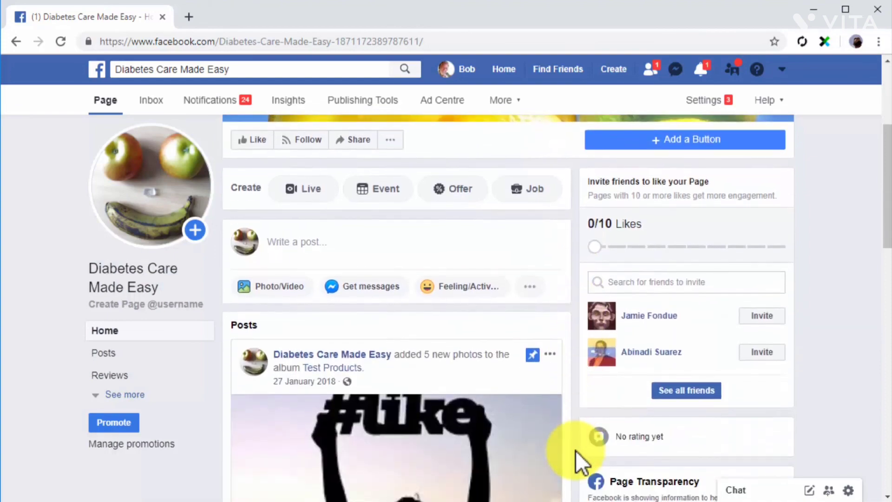
scroll(575, 450, "down", 10)
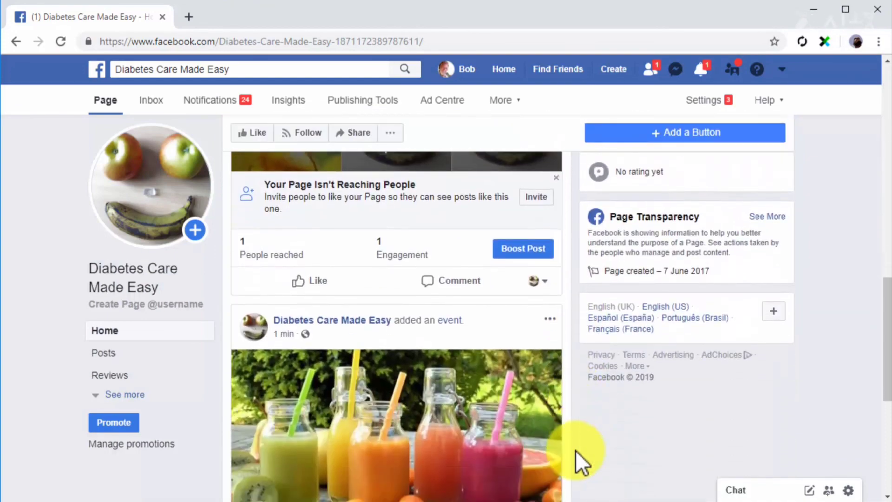
scroll(576, 450, "down", 5)
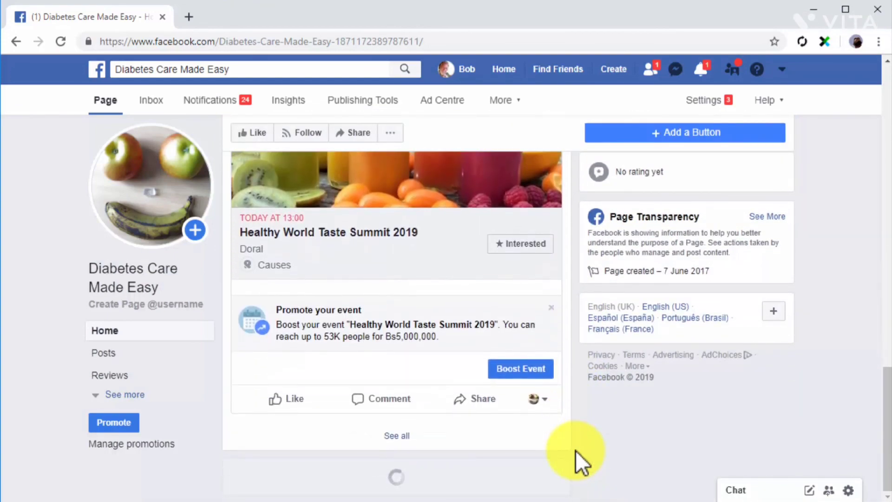
scroll(575, 450, "down", 7)
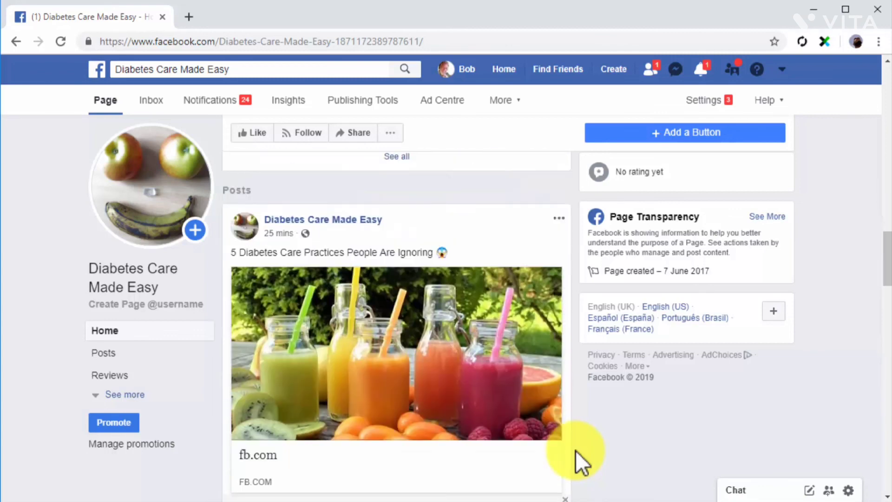
scroll(575, 450, "down", 8)
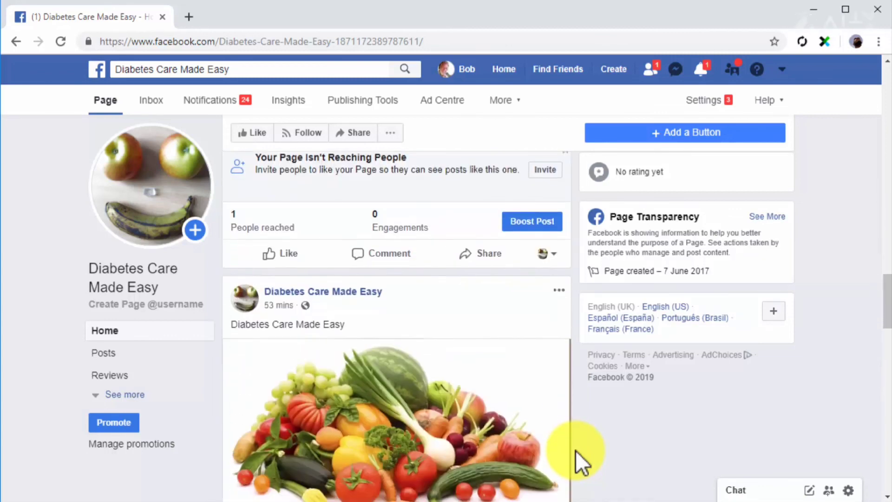
scroll(575, 450, "down", 1)
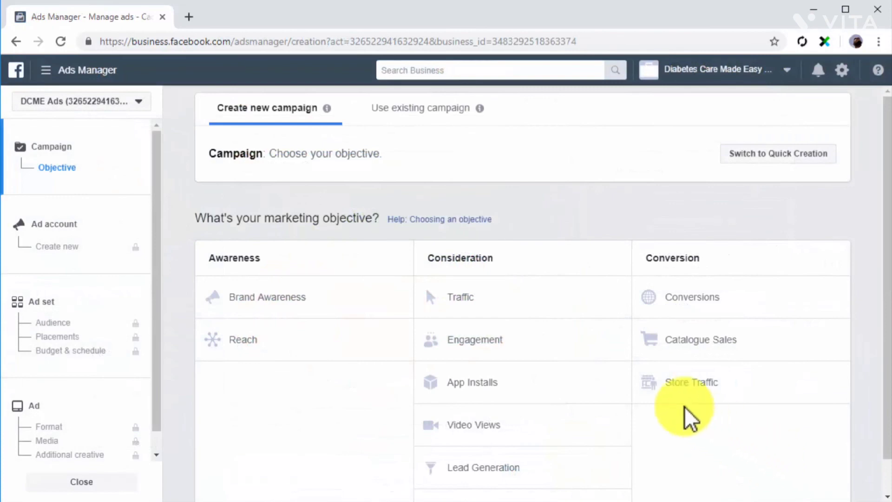
- Choose Engagement under Consideration as the campaign objective, aimed at Page Likes
left_click(590, 344)
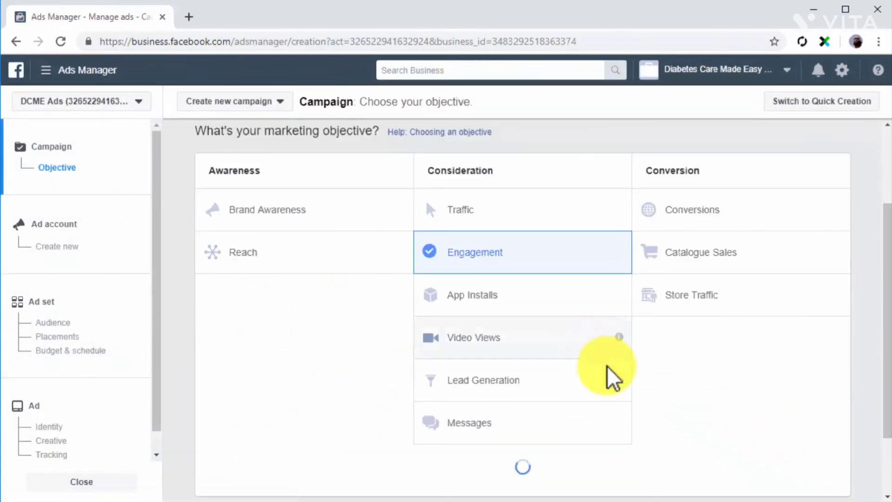
scroll(692, 435, "down", 2)
scroll(692, 436, "down", 5)
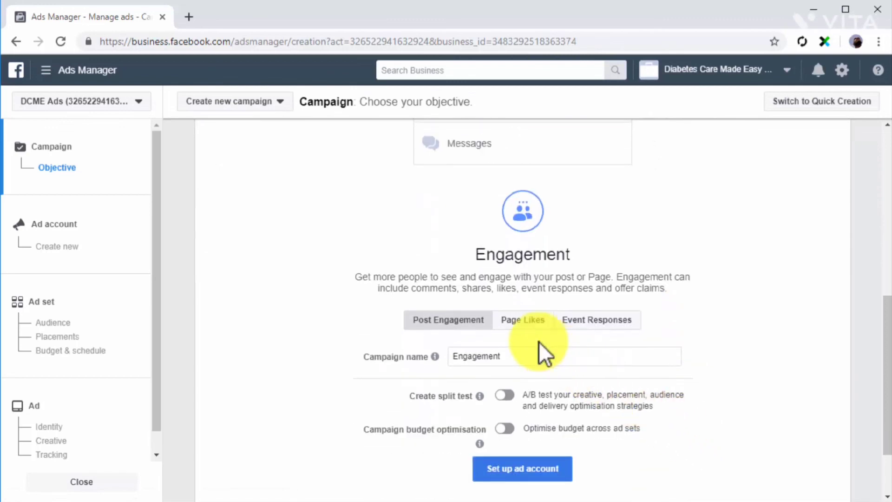
left_click(528, 334)
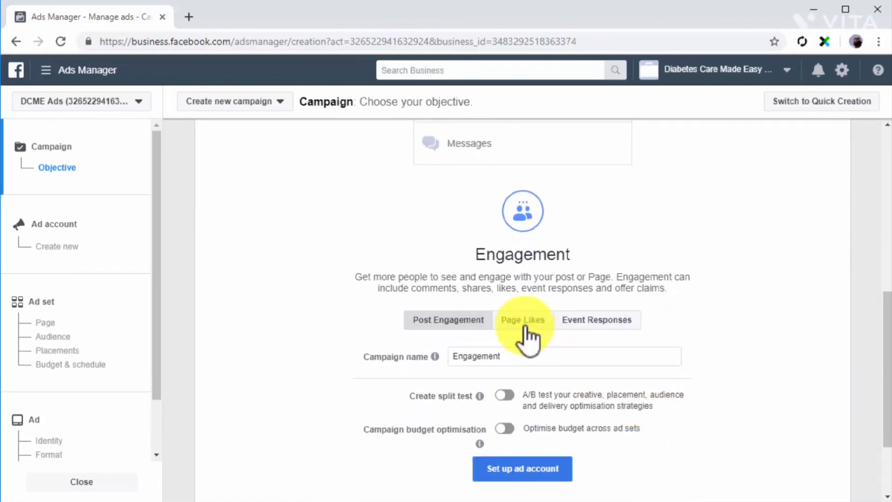